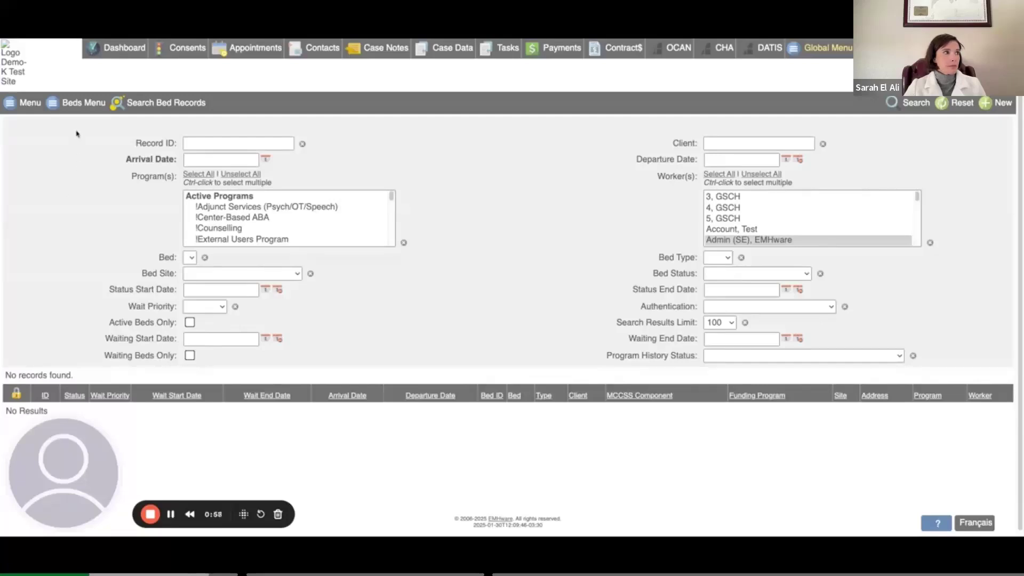
Start a new entry in the Beds list and name it Room 100
{"action": "left_click", "coordinate": [81, 106]}
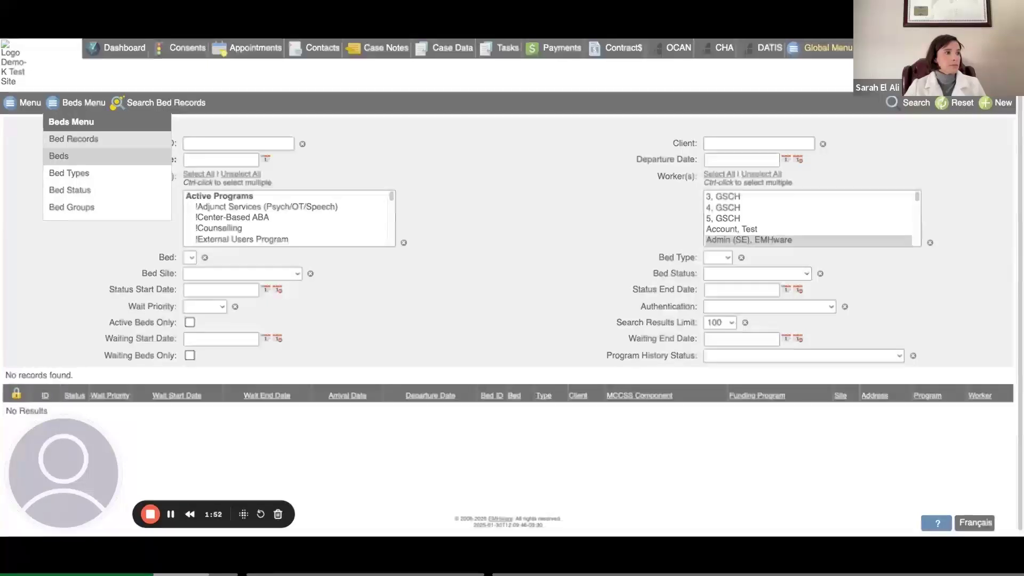
{"action": "left_click", "coordinate": [58, 156]}
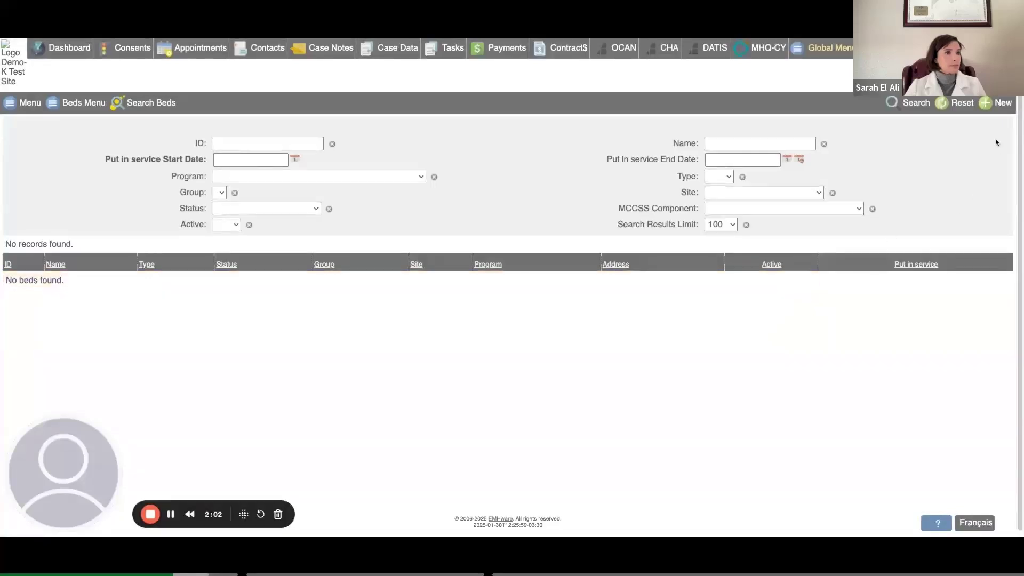
{"action": "left_click", "coordinate": [983, 104]}
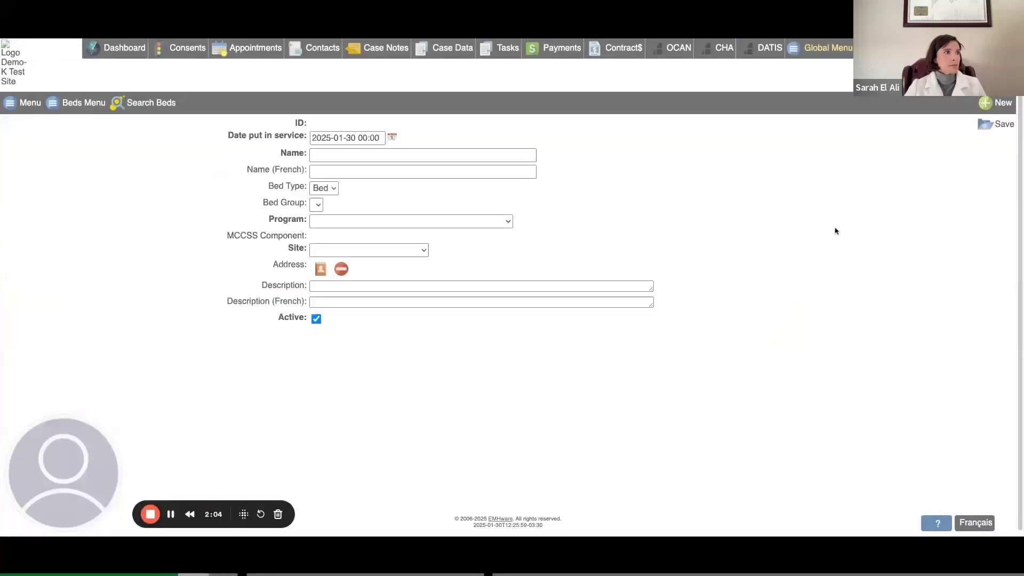
{"action": "left_click", "coordinate": [365, 156]}
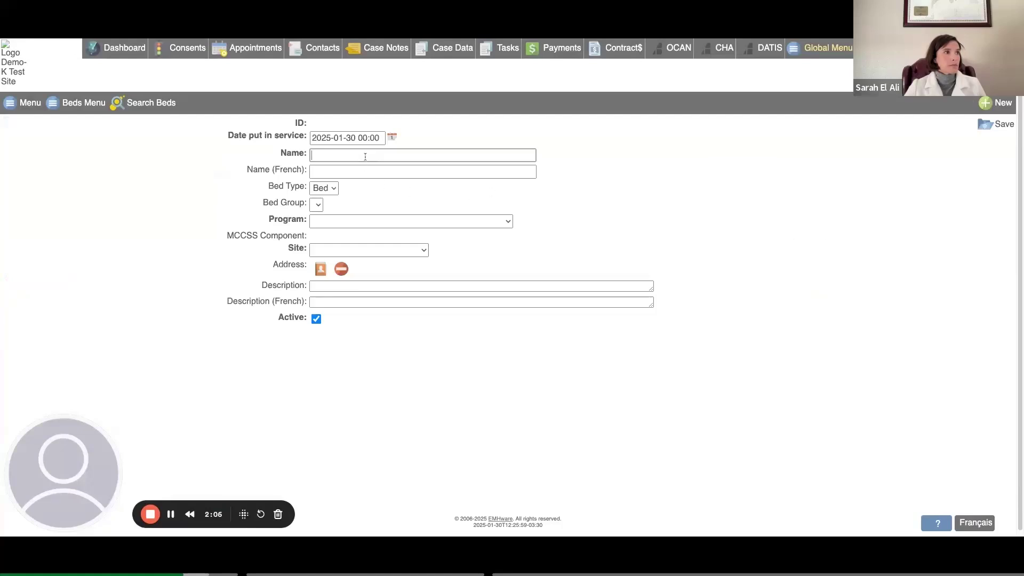
{"action": "type", "text": "Room 100"}
{"action": "key", "text": "Tab"}
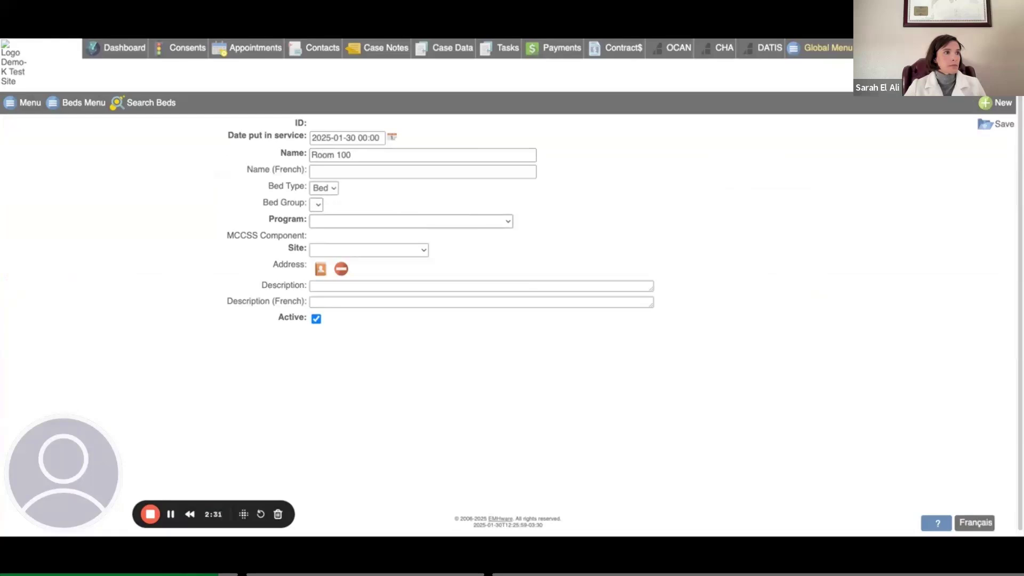
Save the bed with program !Counselling and site London, and return to the beds list
{"action": "left_click", "coordinate": [477, 262]}
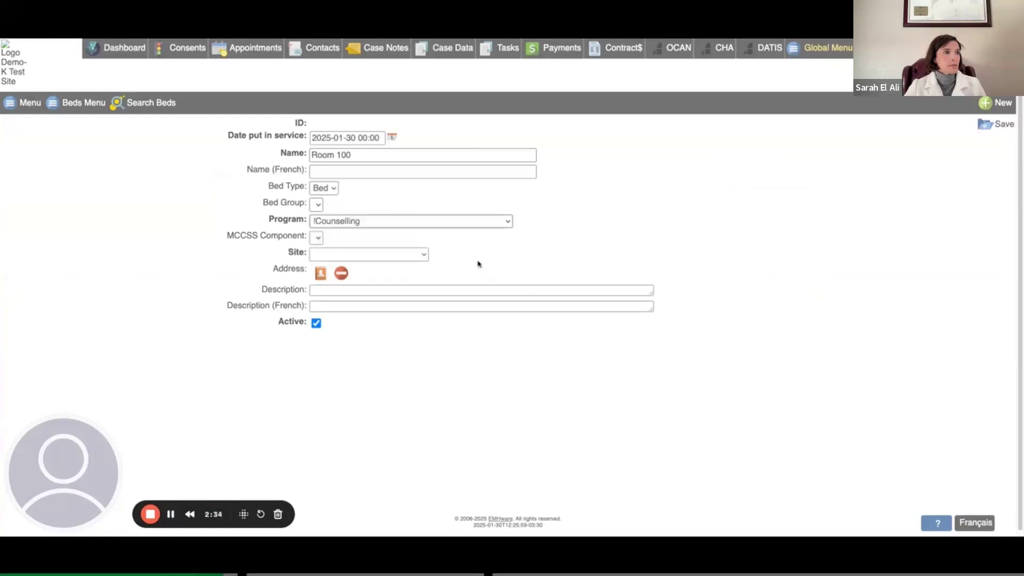
{"action": "left_click", "coordinate": [318, 238]}
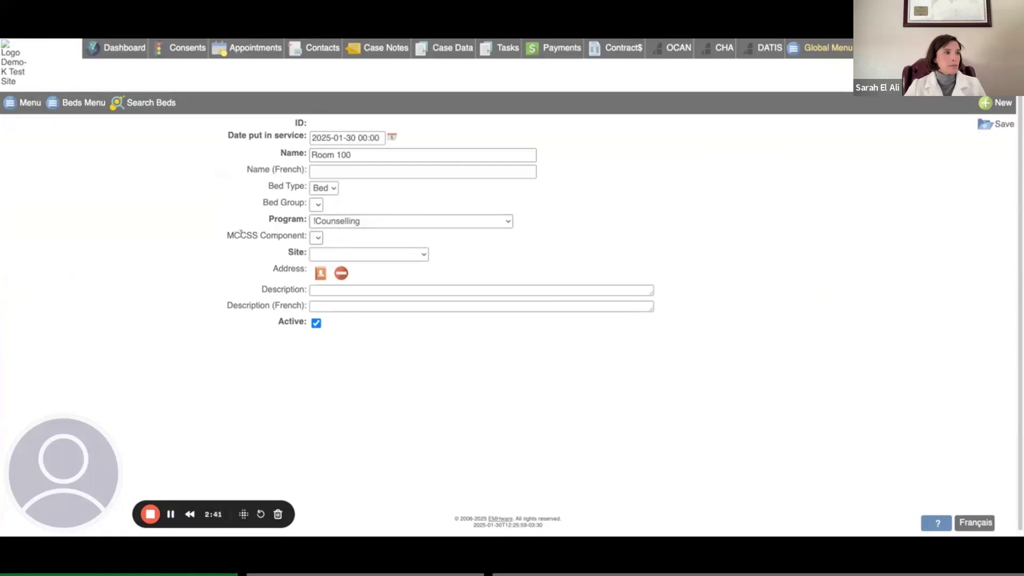
{"action": "left_click", "coordinate": [424, 255]}
{"action": "left_click", "coordinate": [404, 372]}
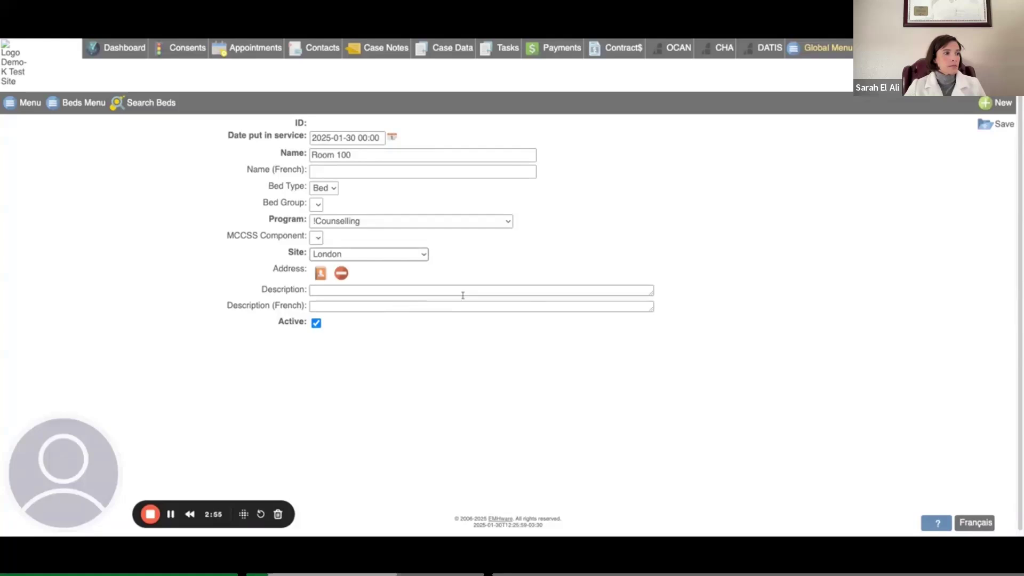
{"action": "left_click", "coordinate": [987, 126]}
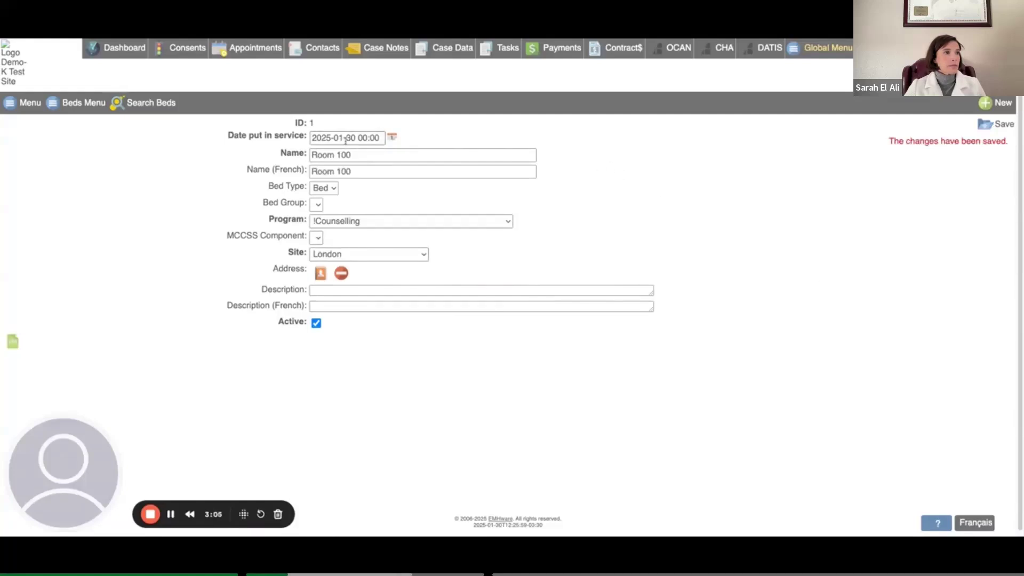
{"action": "left_click", "coordinate": [142, 104]}
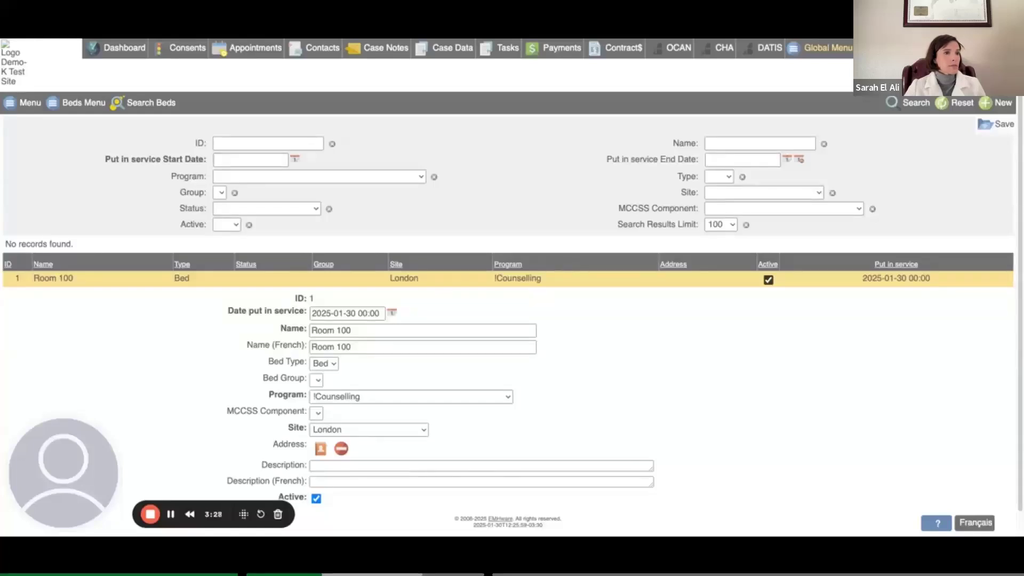
Start a new bed type and name it Desk
{"action": "left_click", "coordinate": [82, 102]}
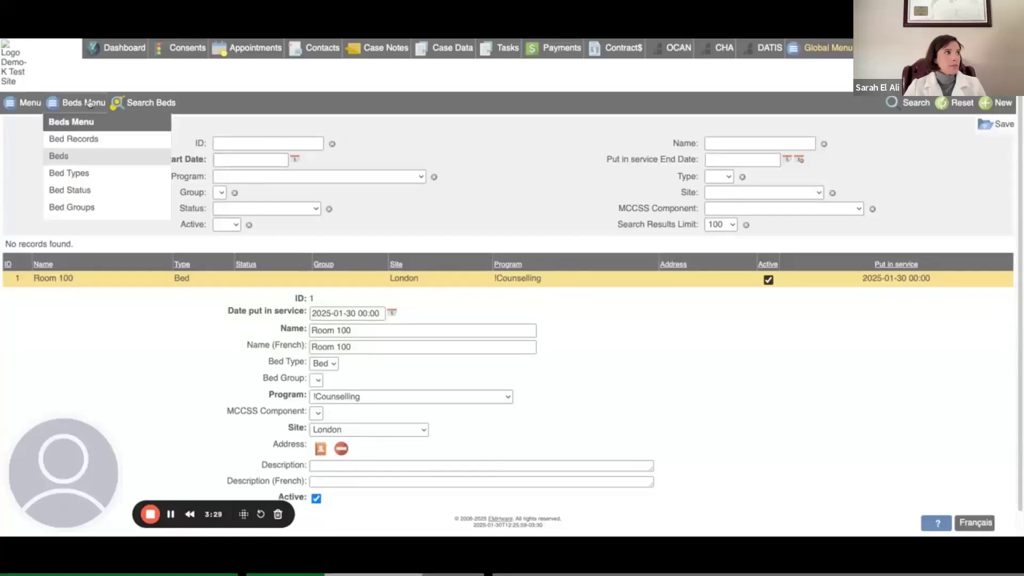
{"action": "left_click", "coordinate": [92, 178]}
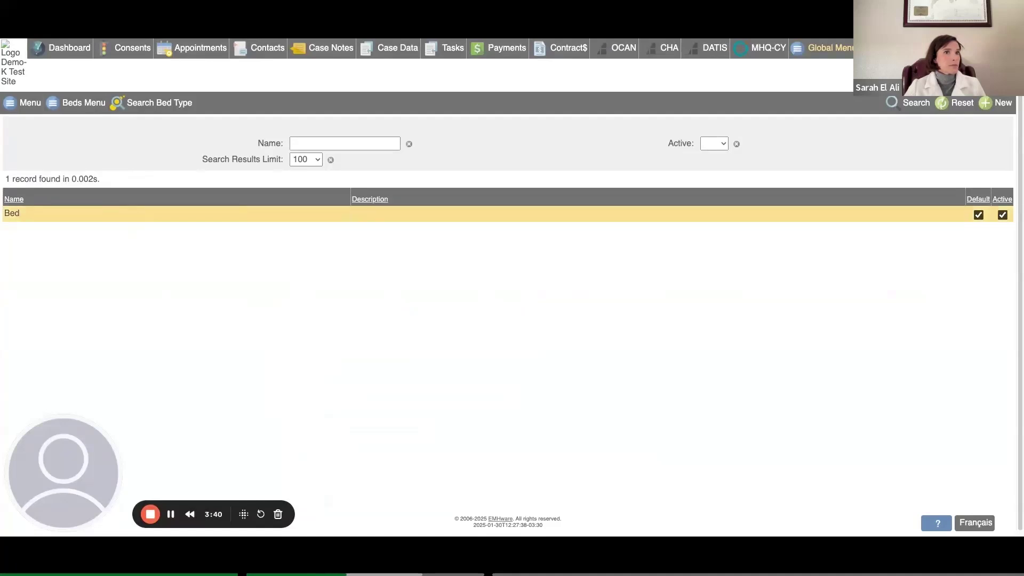
{"action": "left_click", "coordinate": [995, 102]}
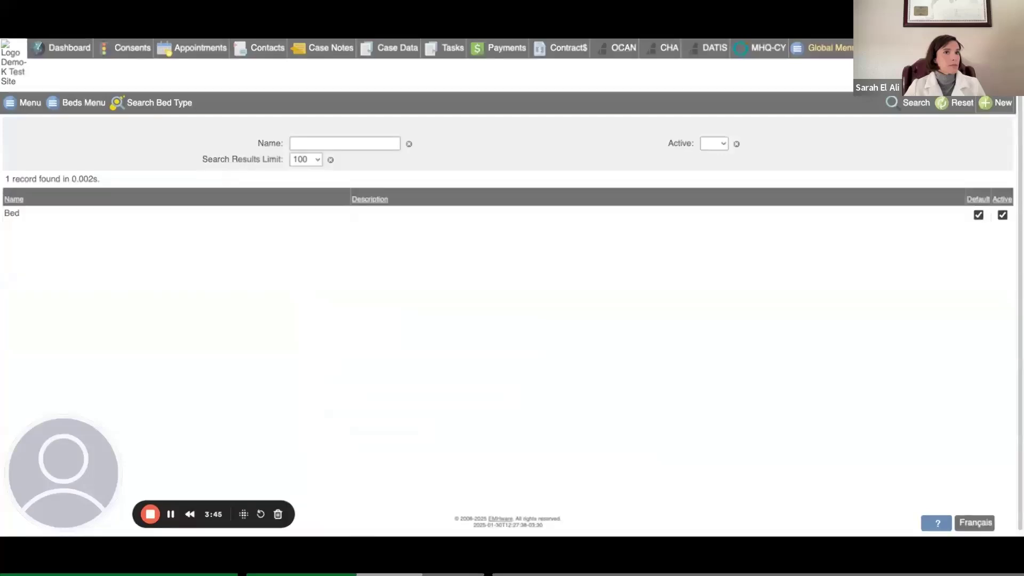
{"action": "left_click", "coordinate": [366, 135]}
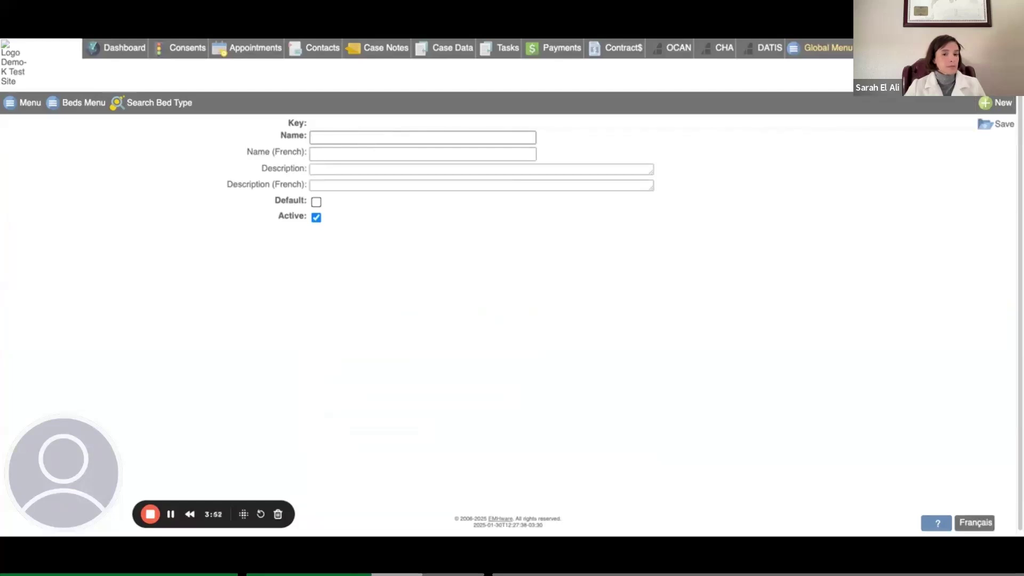
{"action": "type", "text": "Desk"}
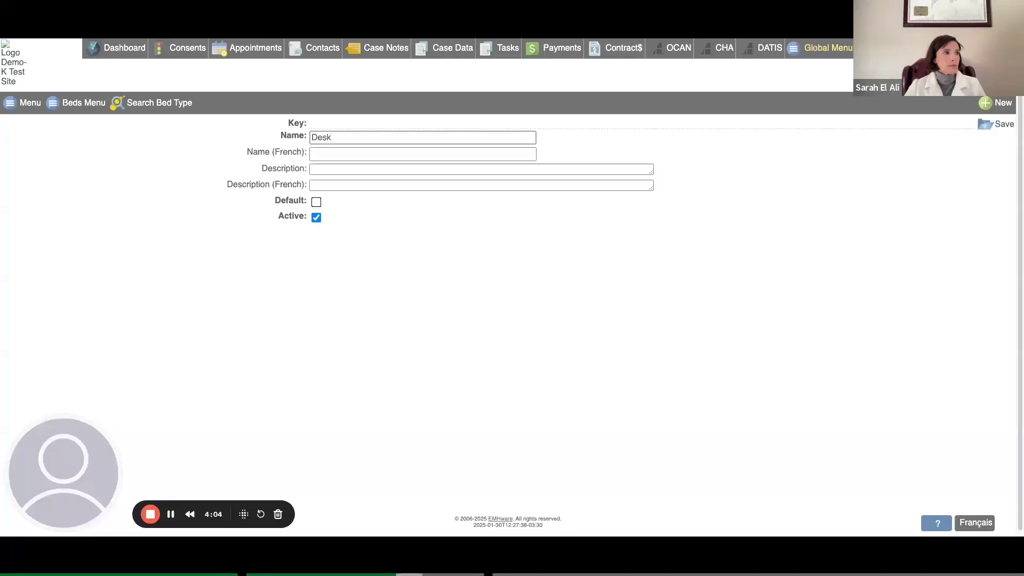
Save the bed type with the description Classroom A and return to the bed types list
{"action": "key", "text": "Tab"}
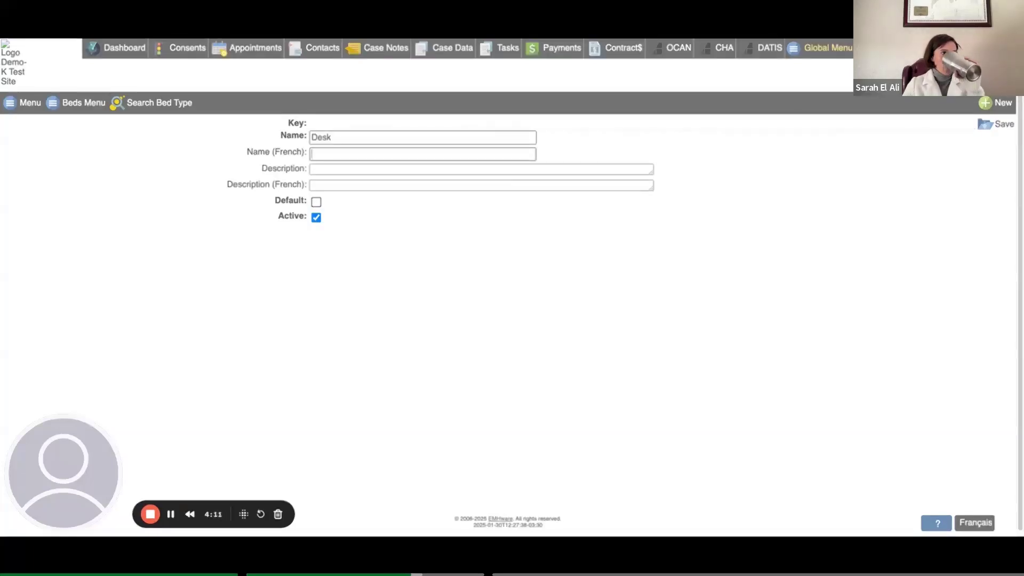
{"action": "key", "text": "Tab"}
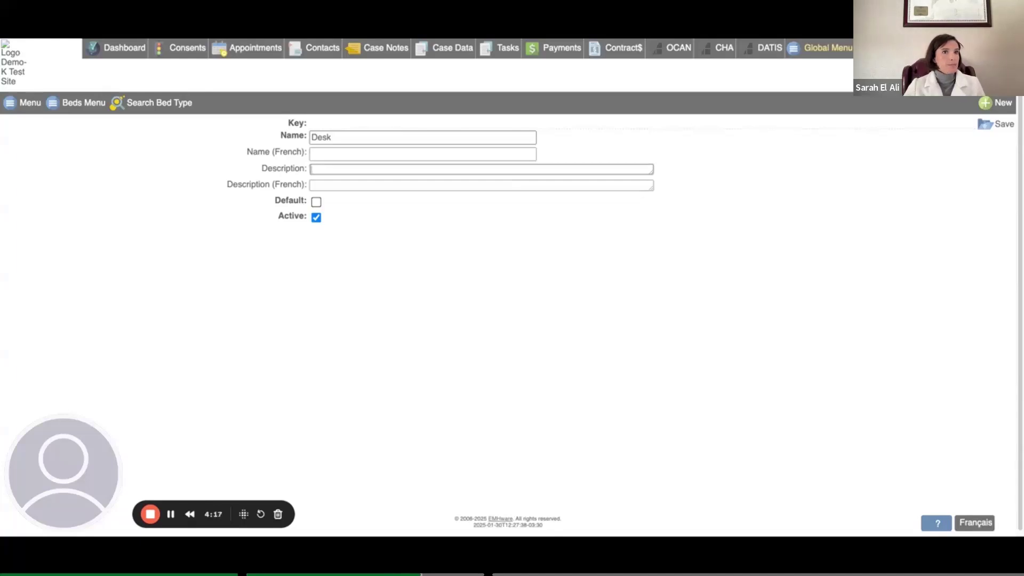
{"action": "type", "text": "Classroom A"}
{"action": "key", "text": "Tab"}
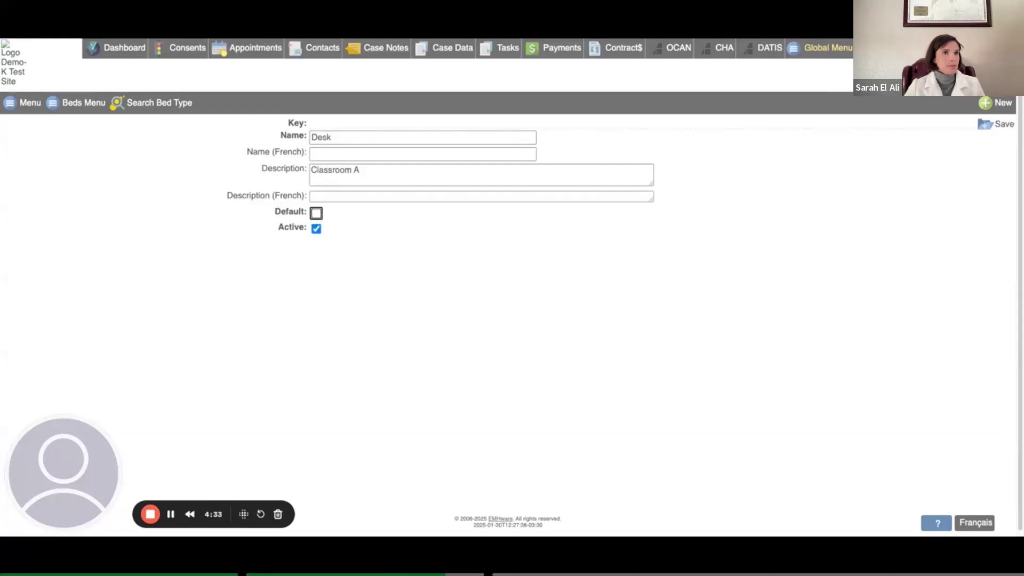
{"action": "left_click", "coordinate": [991, 125]}
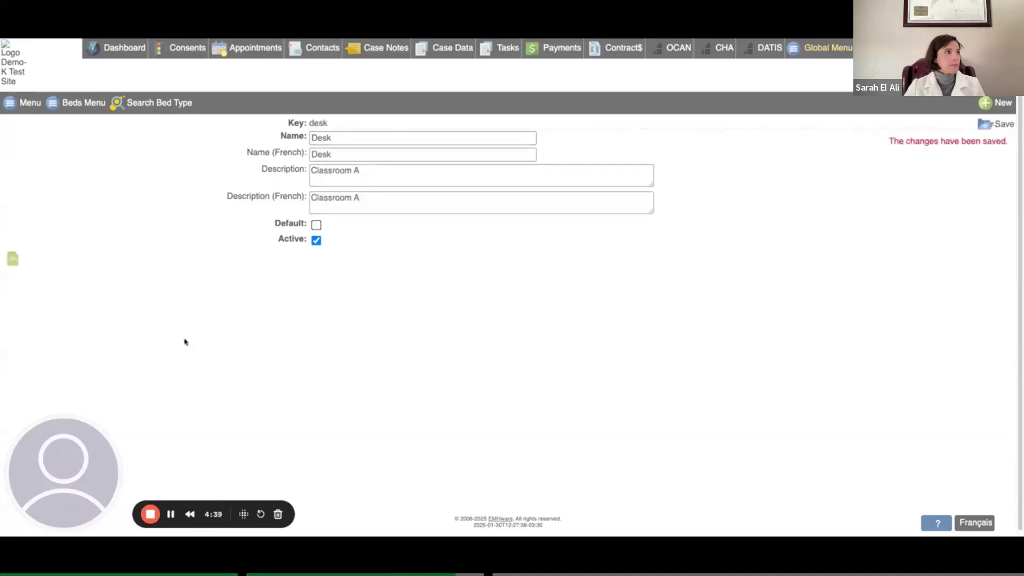
{"action": "left_click", "coordinate": [157, 104]}
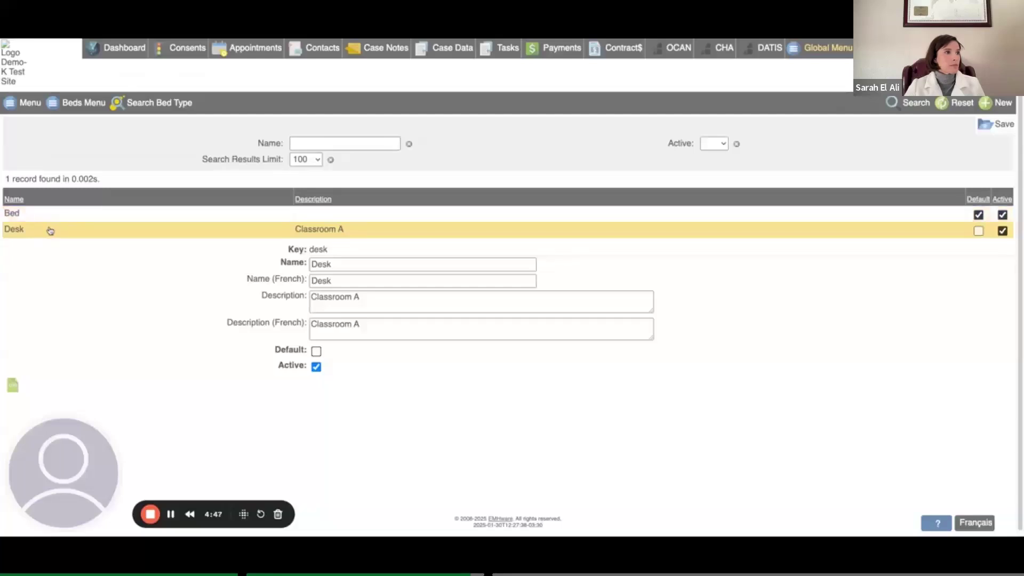
Start a new bed status and enter Hold as its name
{"action": "mouse_move", "coordinate": [90, 111]}
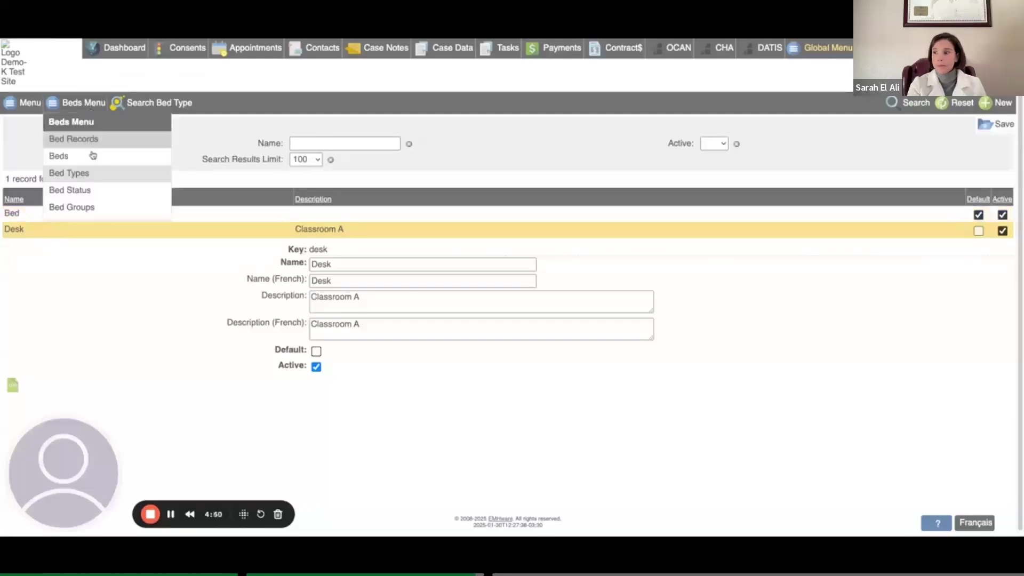
{"action": "left_click", "coordinate": [97, 191]}
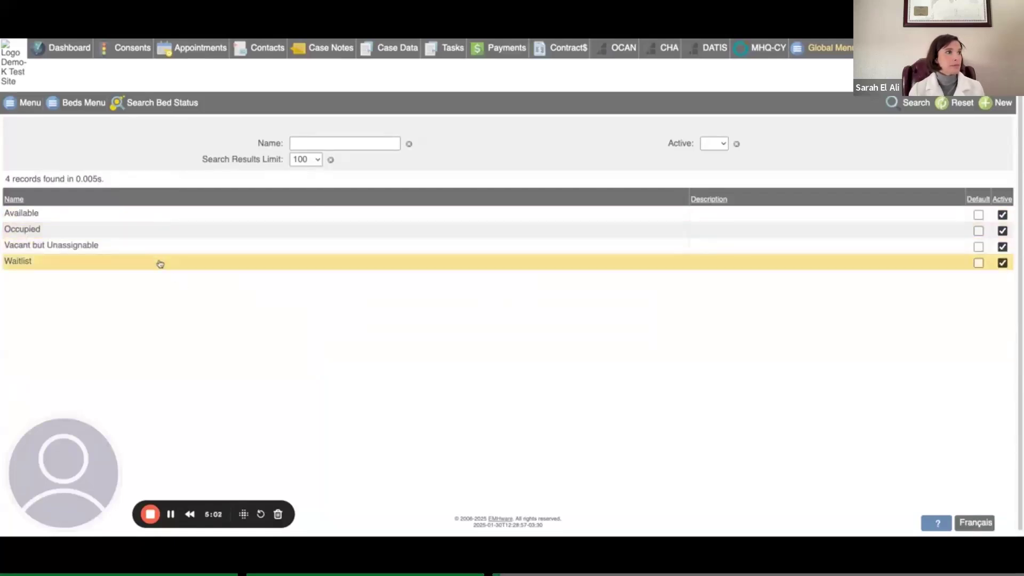
{"action": "left_click", "coordinate": [999, 106]}
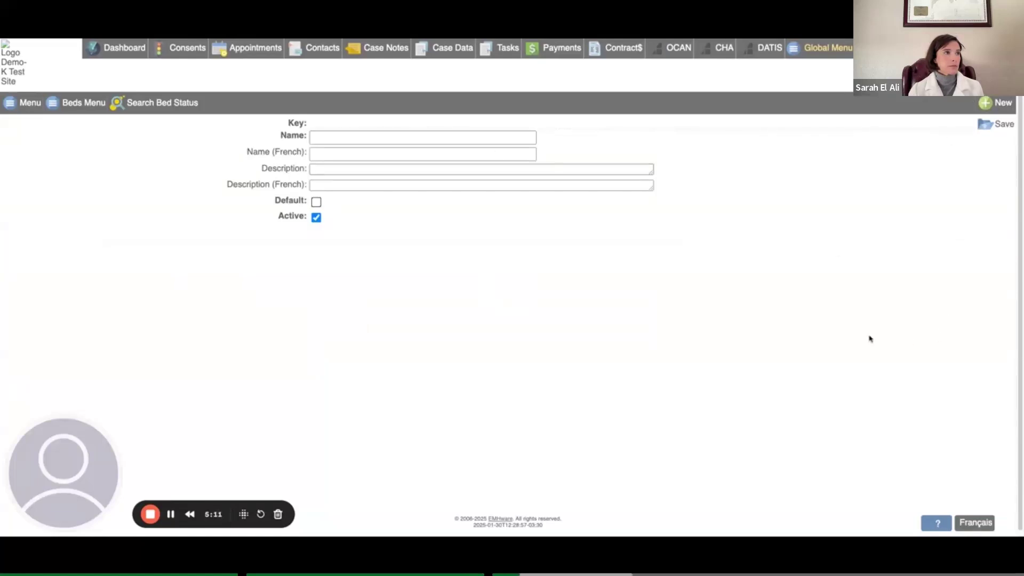
{"action": "left_click", "coordinate": [358, 140]}
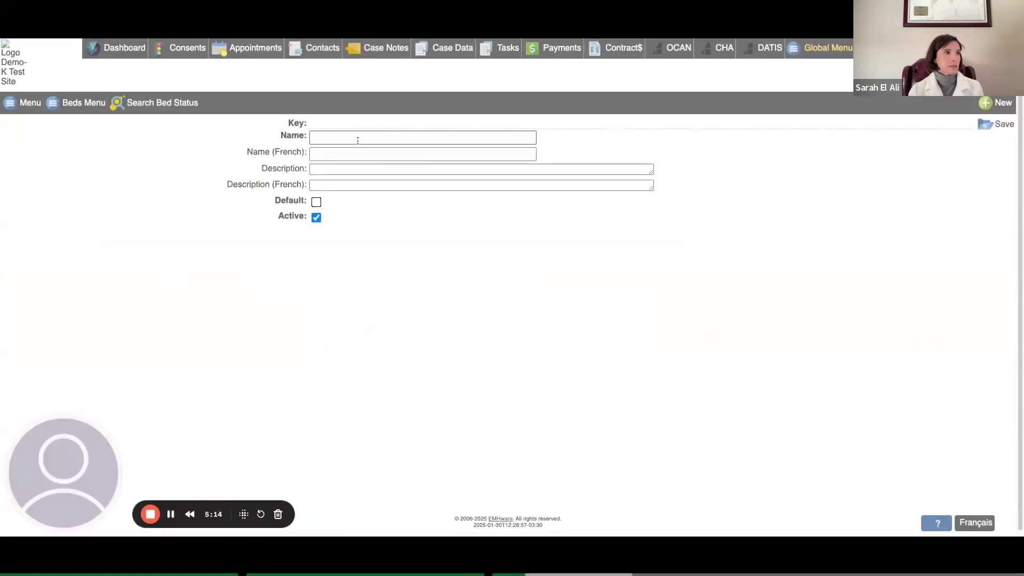
{"action": "type", "text": "Hold"}
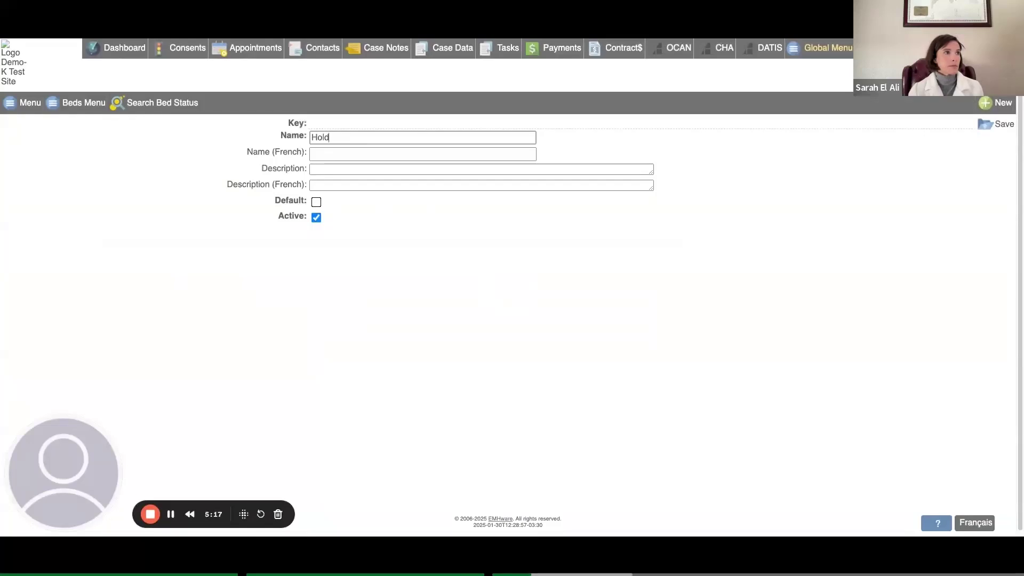
Change the new bed status's name to On - Hold, save it and return to the bed status list
{"action": "key", "text": "Tab"}
{"action": "key", "text": "Tab"}
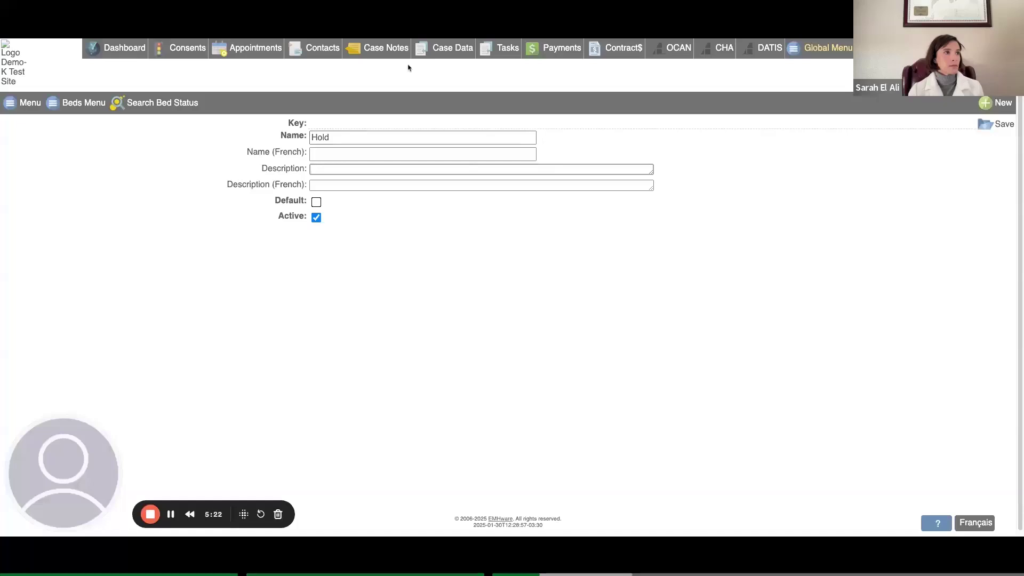
{"action": "type", "text": "On-"}
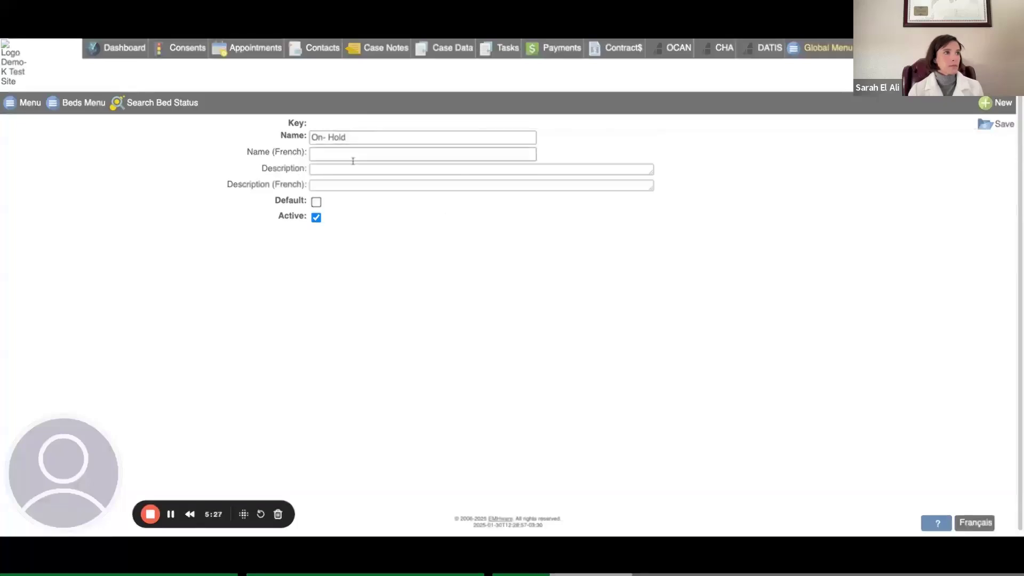
{"action": "left_click", "coordinate": [323, 138]}
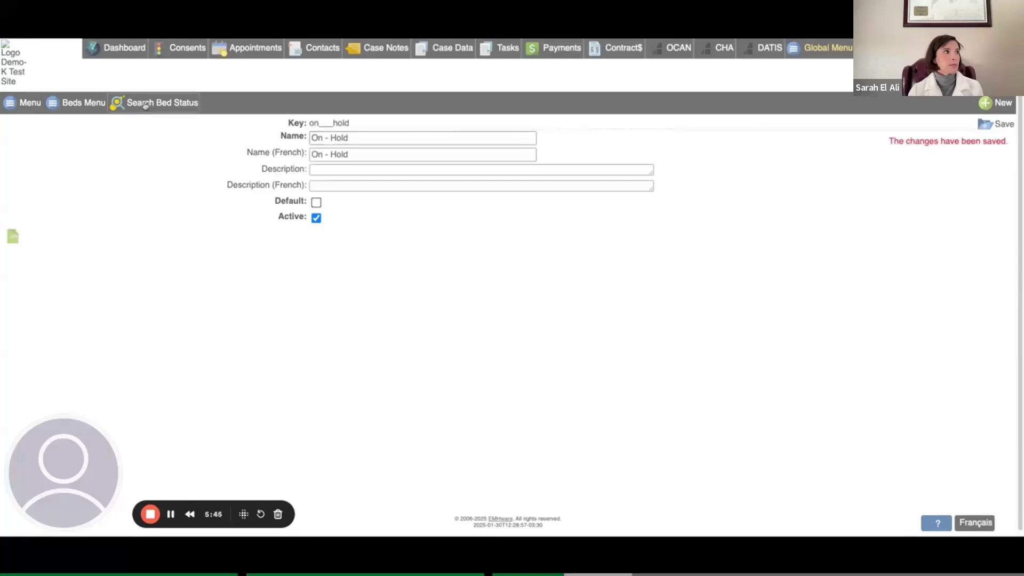
{"action": "left_click", "coordinate": [145, 104]}
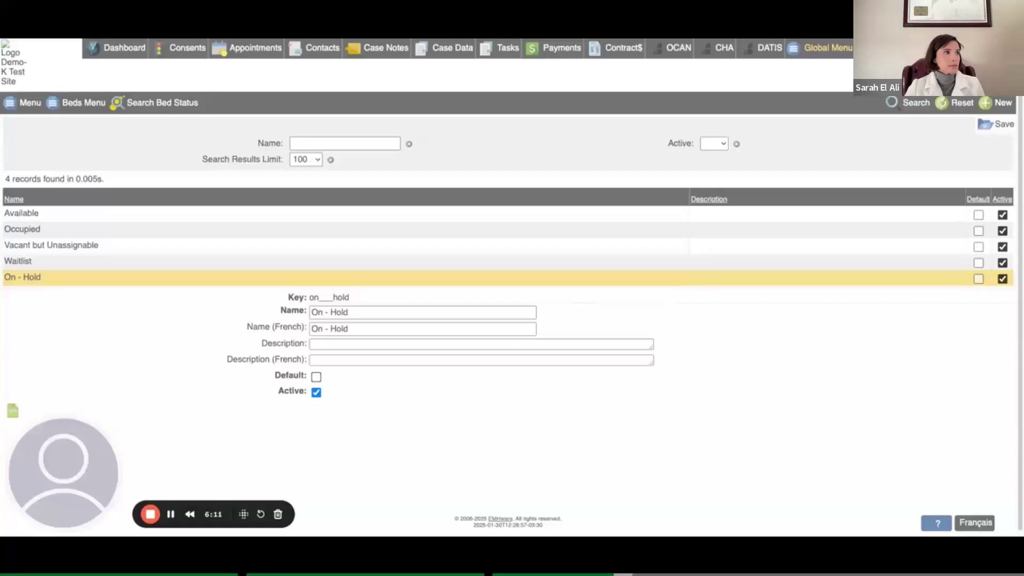
Create a bed group named North Wing and save it
{"action": "left_click", "coordinate": [84, 213]}
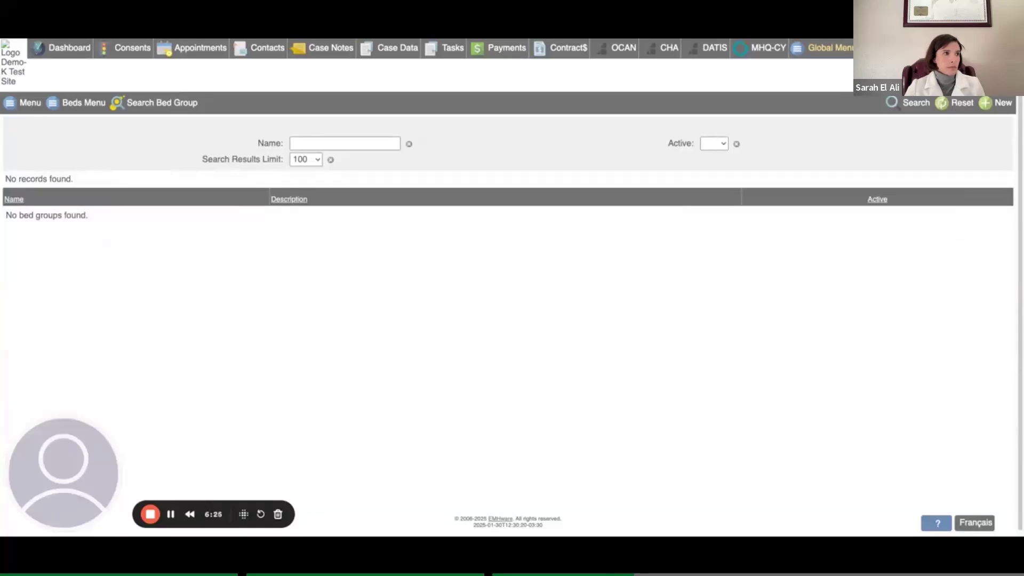
{"action": "left_click", "coordinate": [990, 104]}
{"action": "left_click", "coordinate": [375, 125]}
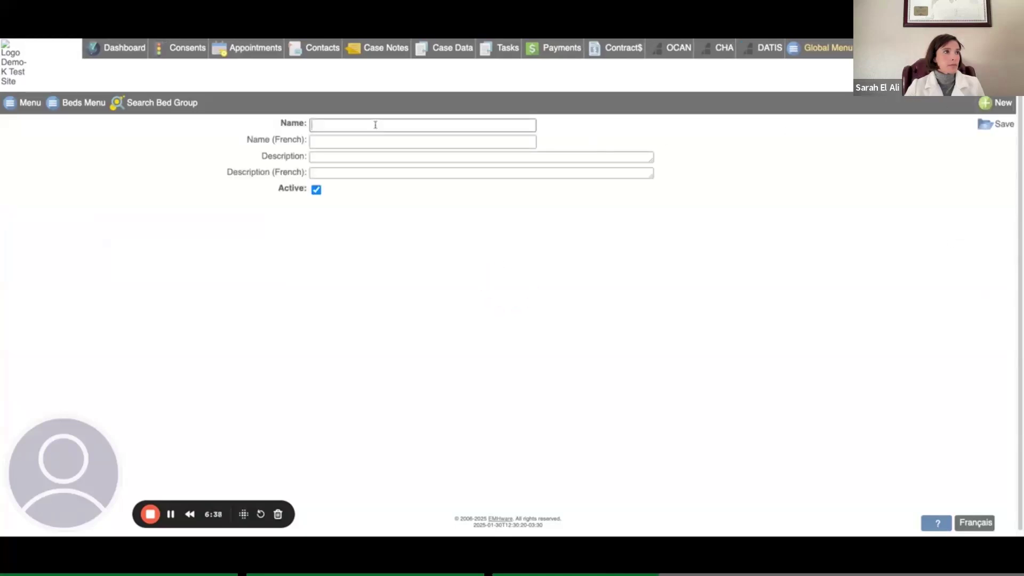
{"action": "type", "text": "North Wing"}
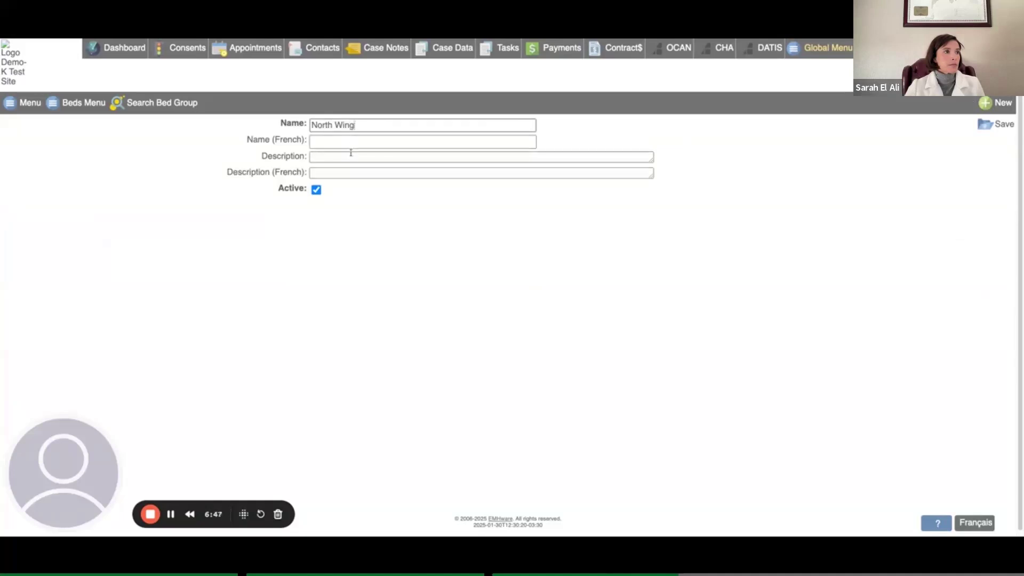
{"action": "left_click", "coordinate": [1001, 130]}
Add another bed group named South Wing and save it
{"action": "left_click", "coordinate": [1000, 107]}
{"action": "left_click", "coordinate": [370, 124]}
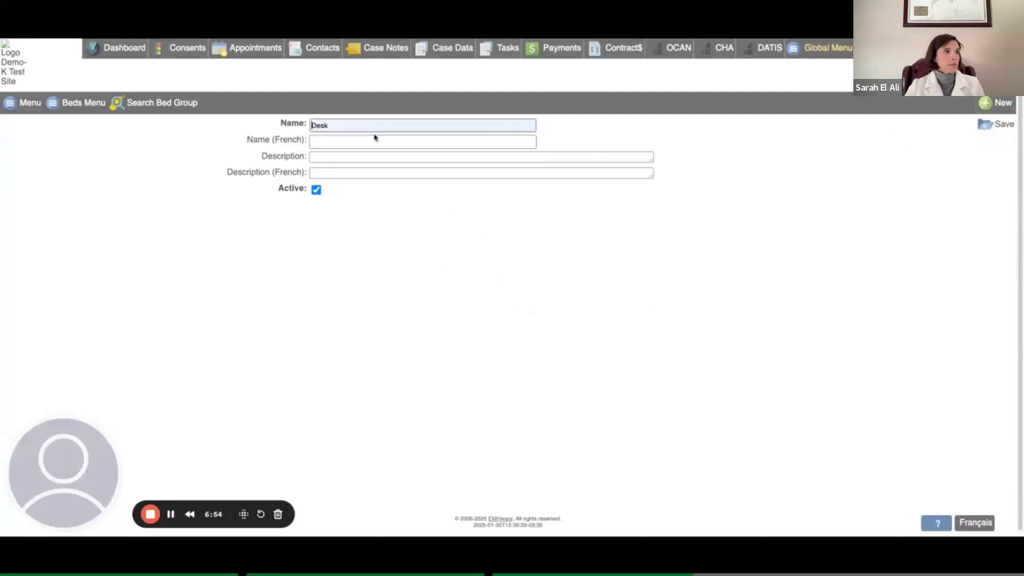
{"action": "type", "text": "South Wing"}
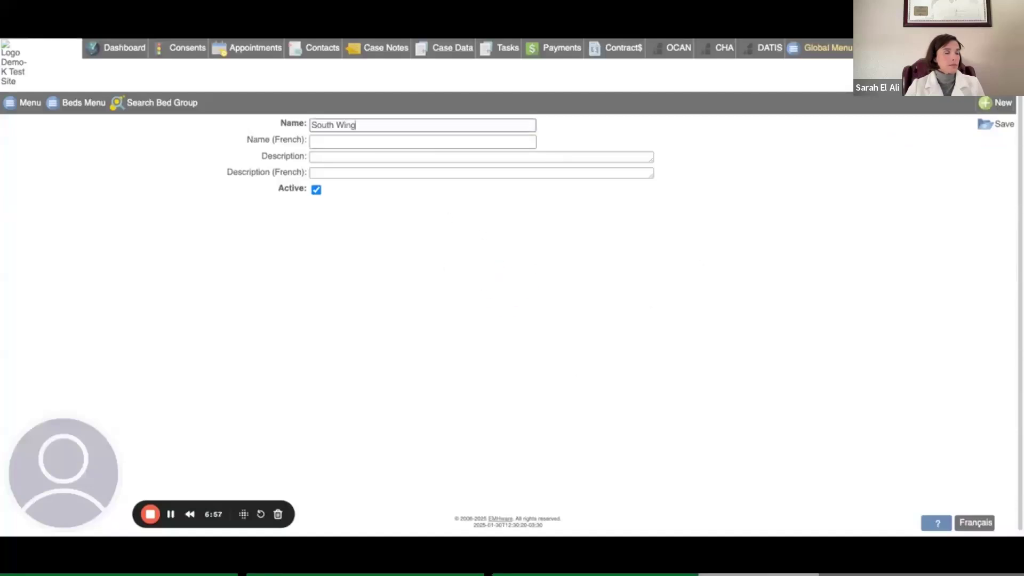
{"action": "left_click", "coordinate": [996, 124]}
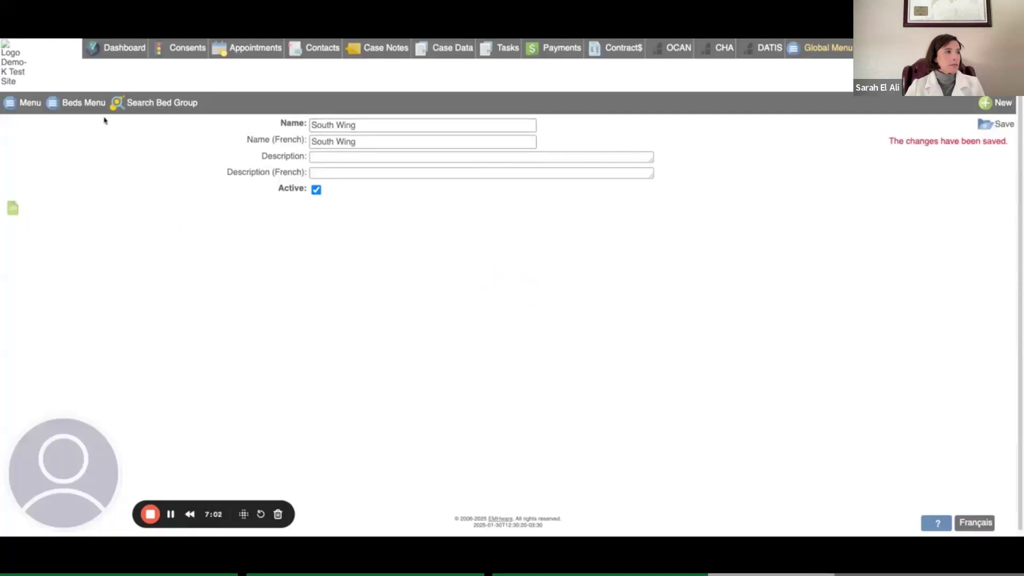
Open the Room 100 bed from the beds list, assign it to the North Wing bed group and save it
{"action": "left_click", "coordinate": [85, 105]}
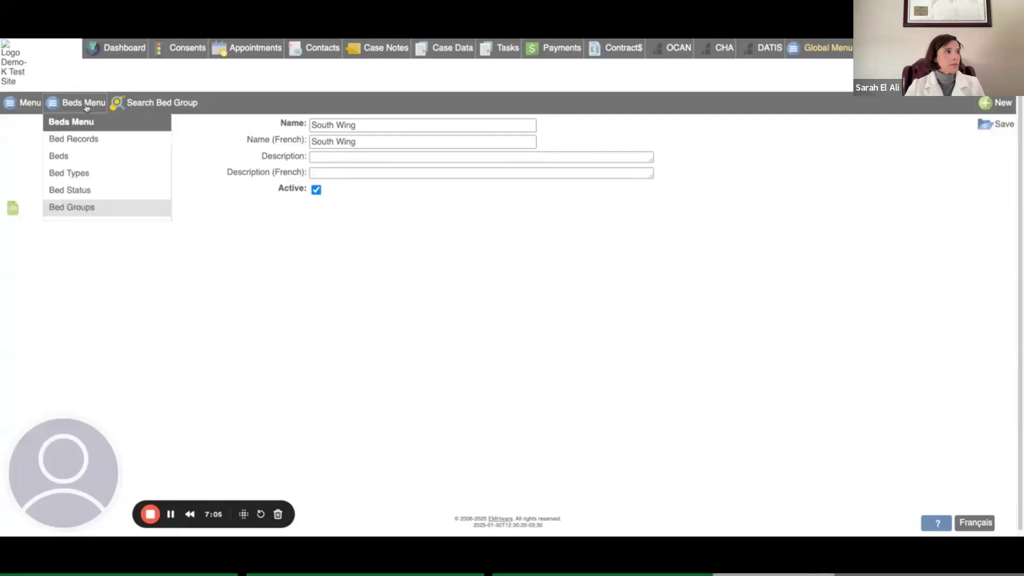
{"action": "left_click", "coordinate": [82, 156]}
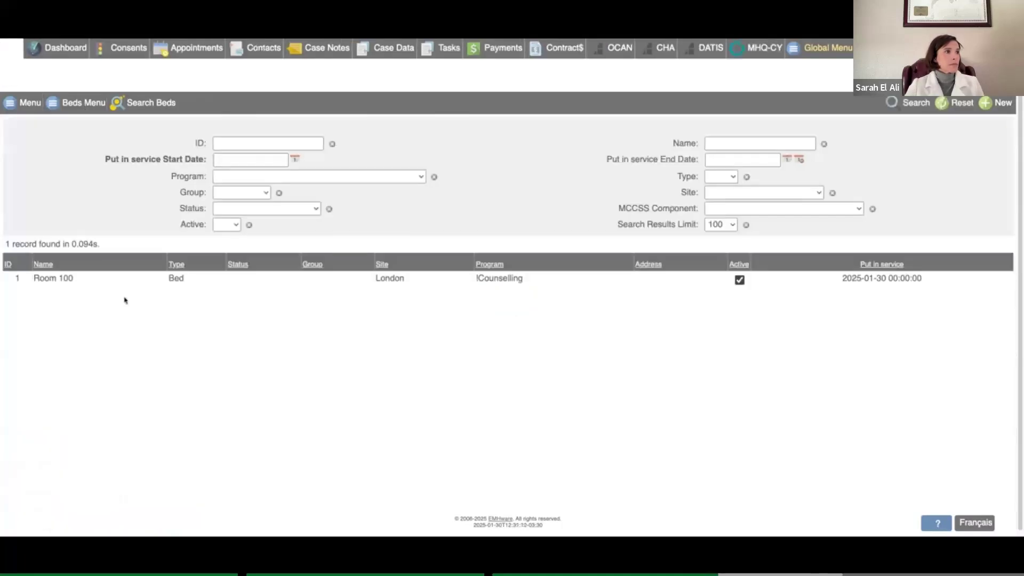
{"action": "left_click", "coordinate": [223, 284]}
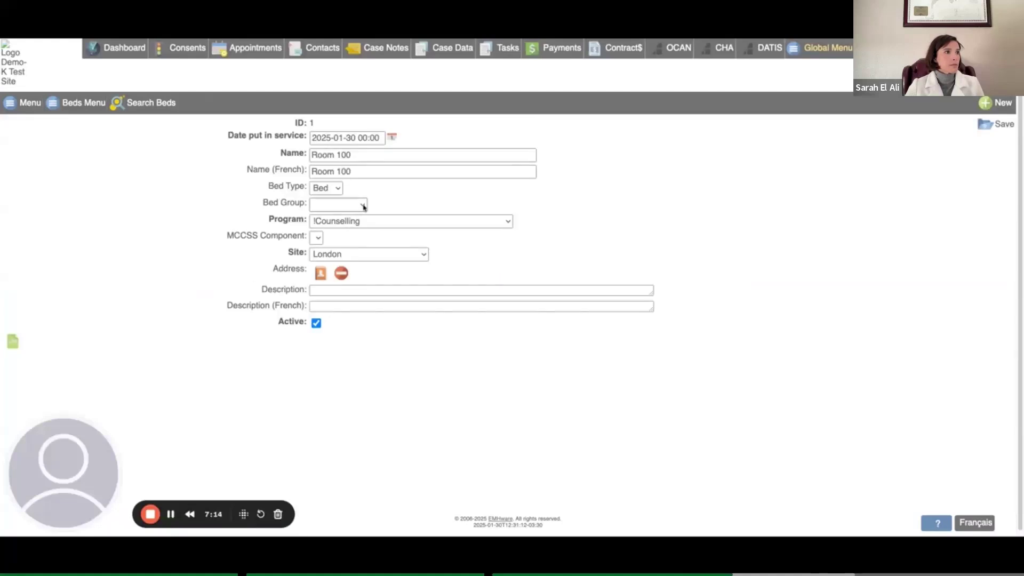
{"action": "left_click", "coordinate": [352, 217]}
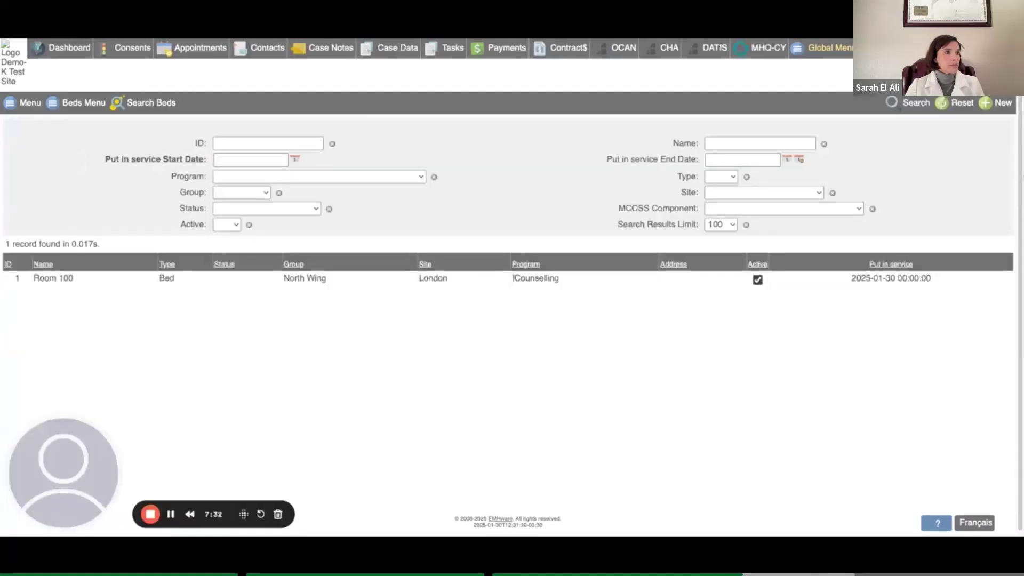
Start a new bed named Room 200 and assign it to the South Wing bed group
{"action": "left_click", "coordinate": [1002, 105]}
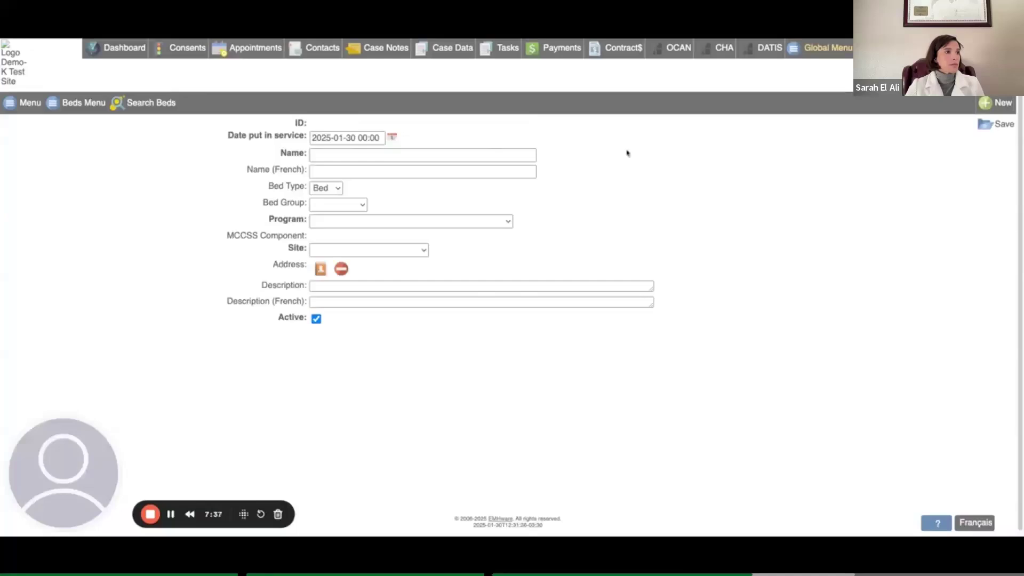
{"action": "type", "text": "Roo"}
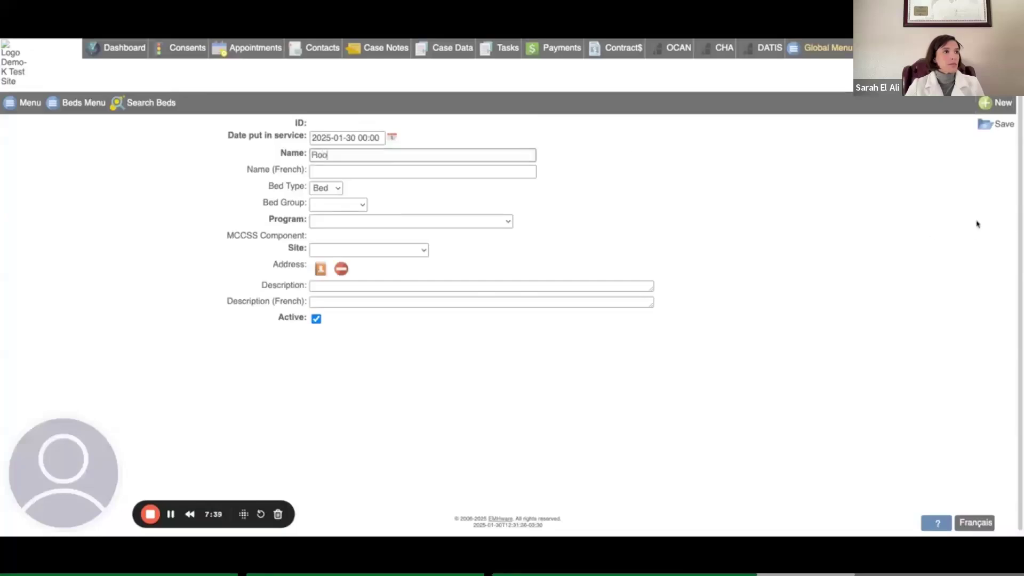
{"action": "type", "text": "m 200"}
{"action": "left_click", "coordinate": [364, 207]}
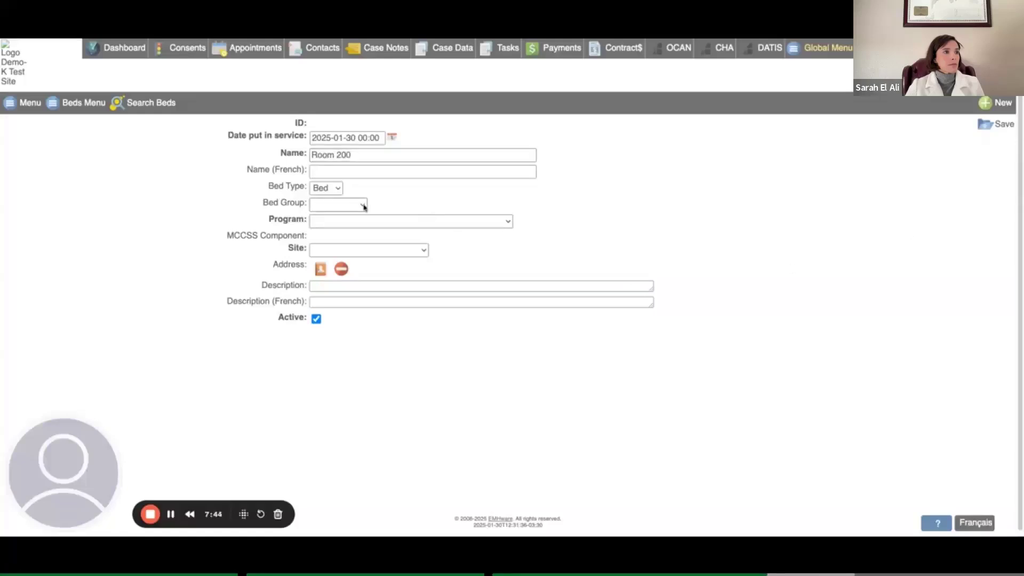
{"action": "left_click", "coordinate": [354, 270]}
Set Room 200's program to !Counselling and its site to London, save the bed and return to the bed search
{"action": "left_click", "coordinate": [372, 224]}
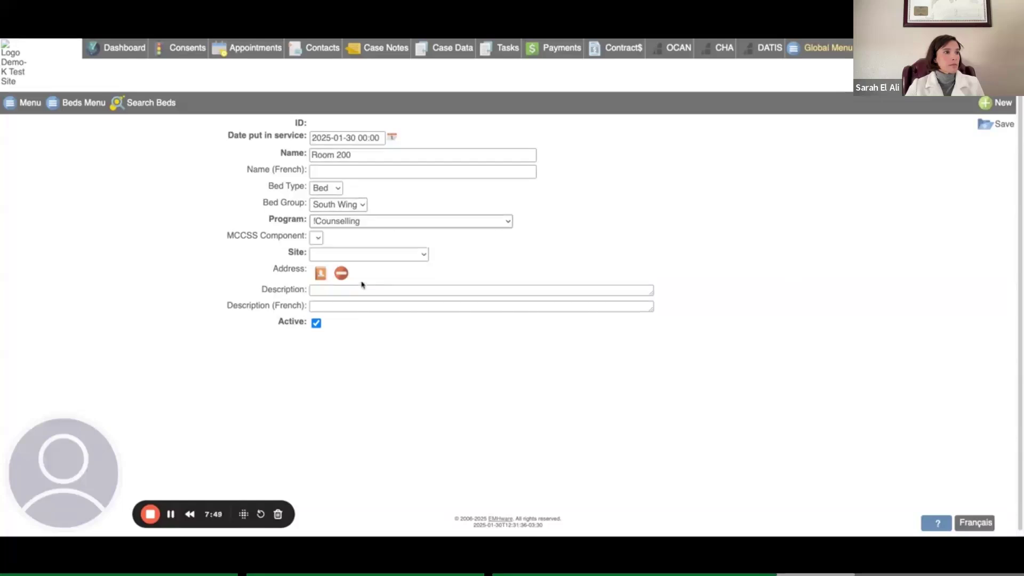
{"action": "left_click", "coordinate": [423, 258]}
{"action": "left_click", "coordinate": [459, 340]}
{"action": "left_click", "coordinate": [998, 127]}
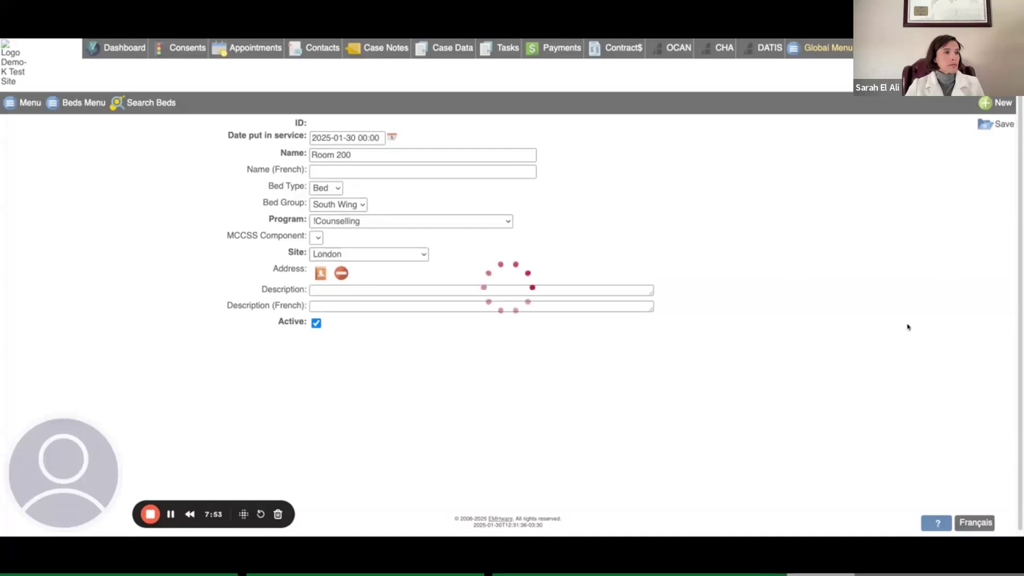
{"action": "left_click", "coordinate": [147, 103]}
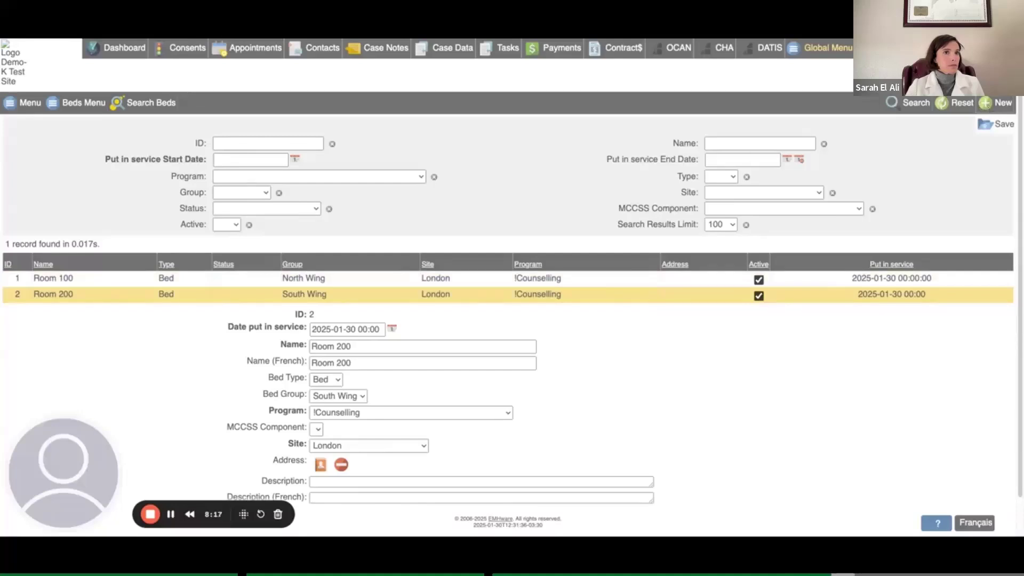
Create a bed group named DBT Classroom 199 and save it
{"action": "left_click", "coordinate": [80, 103]}
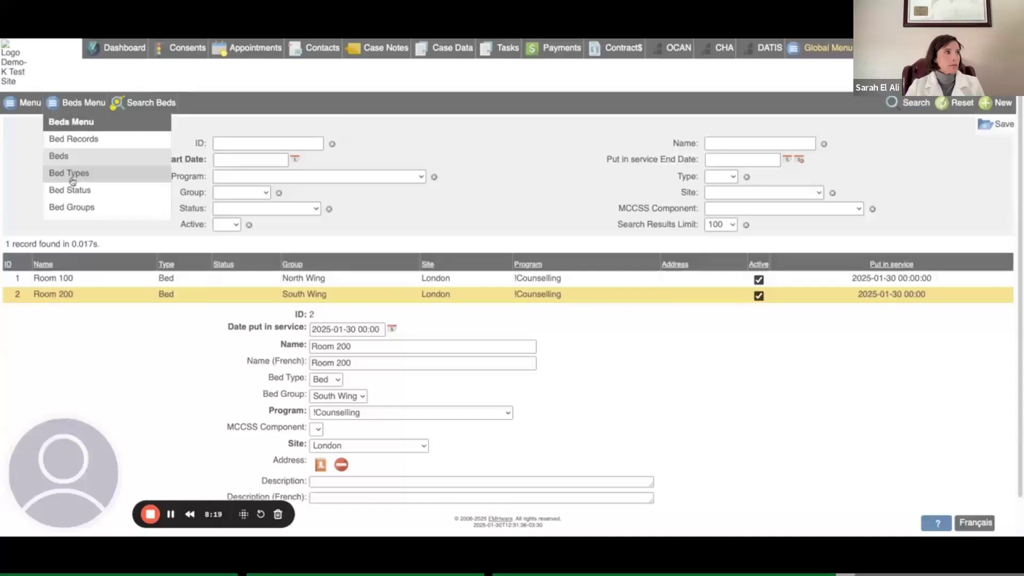
{"action": "left_click", "coordinate": [75, 208]}
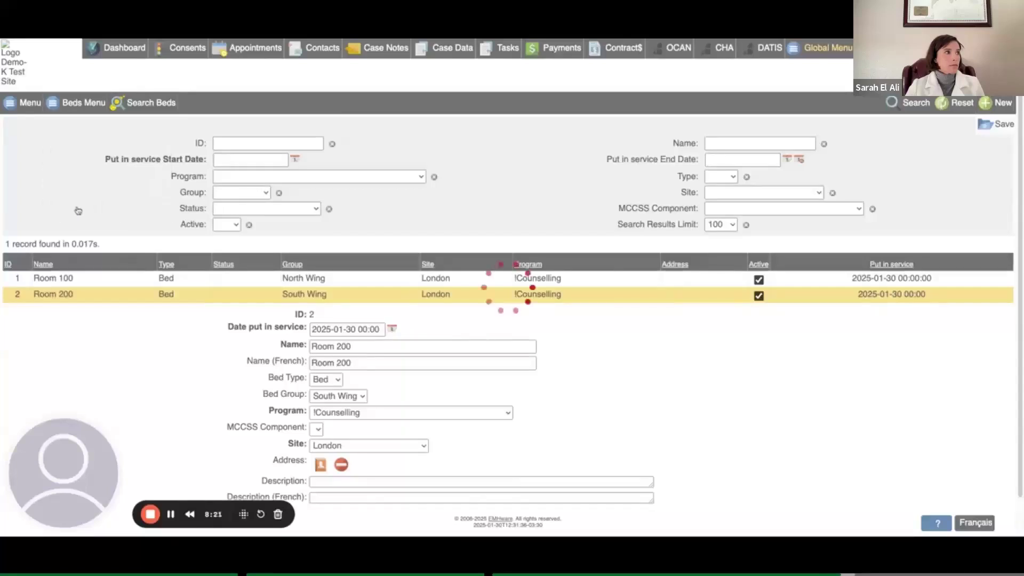
{"action": "left_click", "coordinate": [995, 102]}
{"action": "left_click", "coordinate": [341, 126]}
{"action": "type", "text": "DBT Classroom 1"}
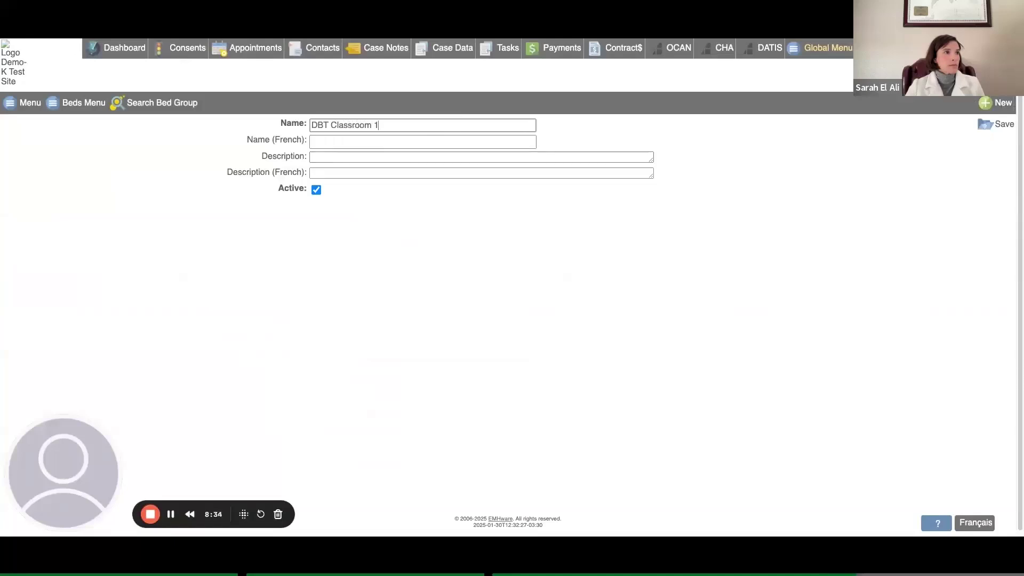
{"action": "left_click", "coordinate": [985, 125]}
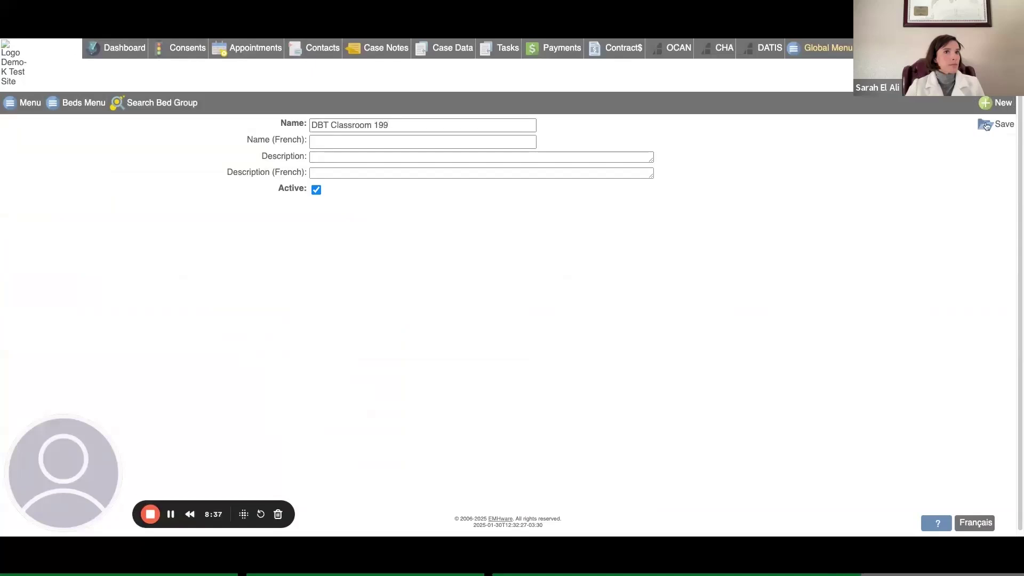
Start a new bed named Desk 001 with bed type Desk and bed group DBT Classroom 199
{"action": "left_click", "coordinate": [92, 105]}
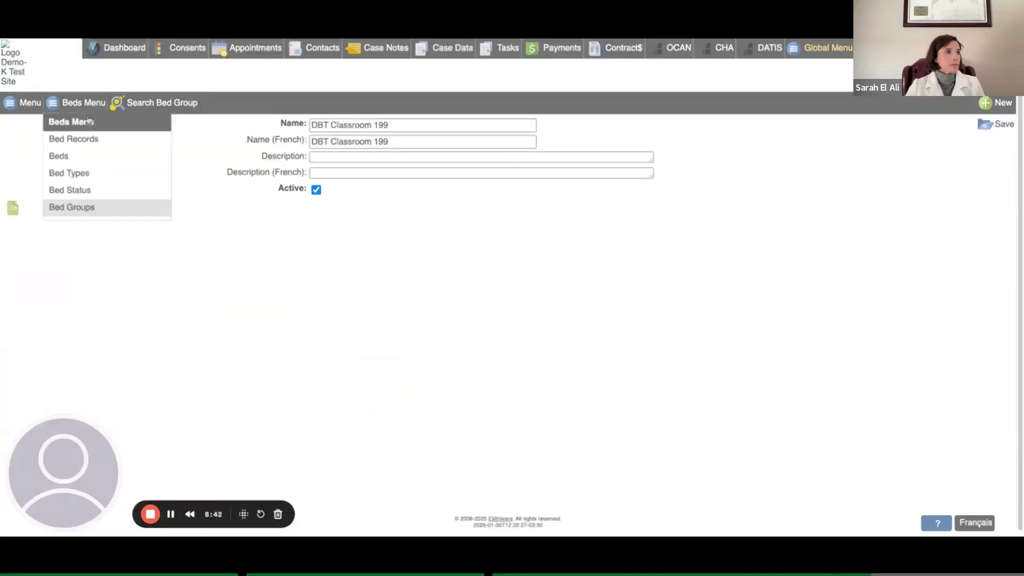
{"action": "left_click", "coordinate": [75, 156]}
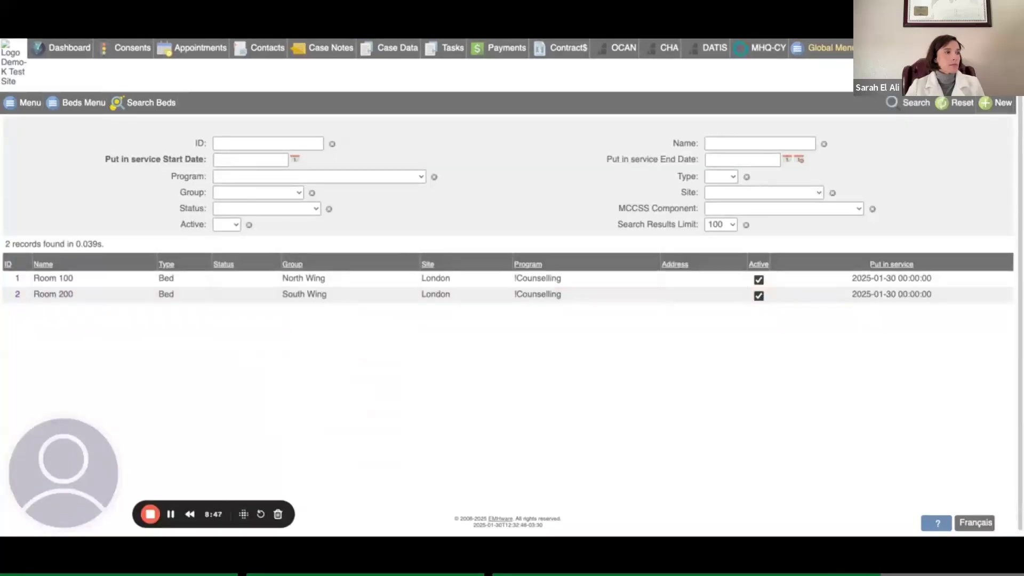
{"action": "left_click", "coordinate": [995, 103]}
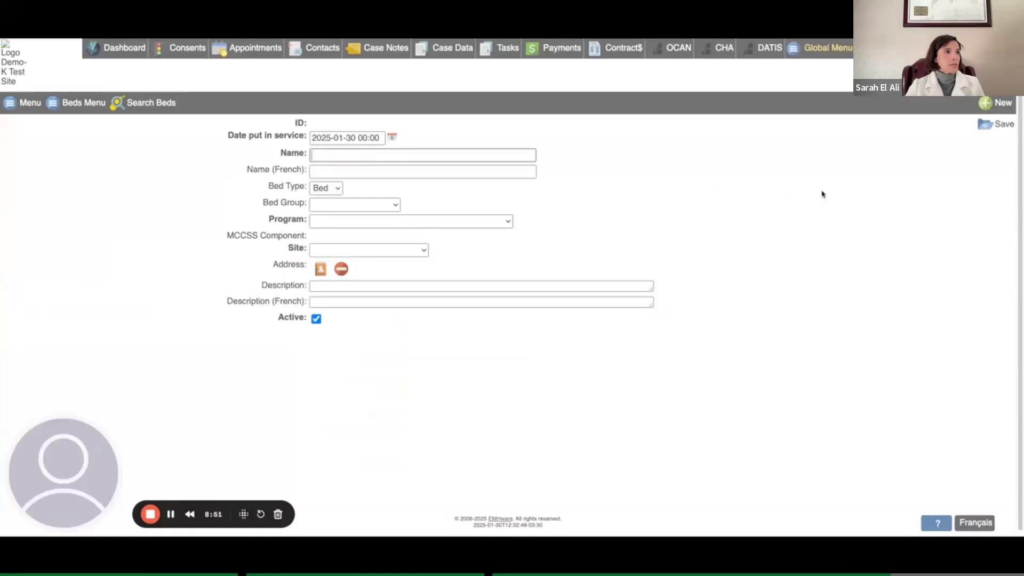
{"action": "type", "text": "Desk 001"}
{"action": "key", "text": "Tab"}
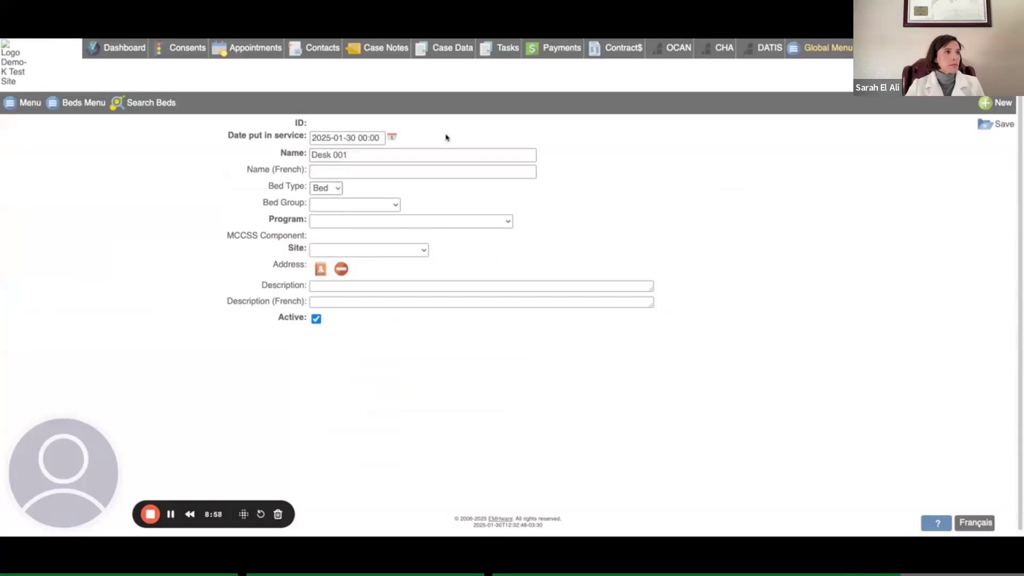
{"action": "left_click", "coordinate": [337, 191]}
{"action": "left_click", "coordinate": [339, 201]}
{"action": "left_click", "coordinate": [395, 206]}
{"action": "left_click", "coordinate": [387, 217]}
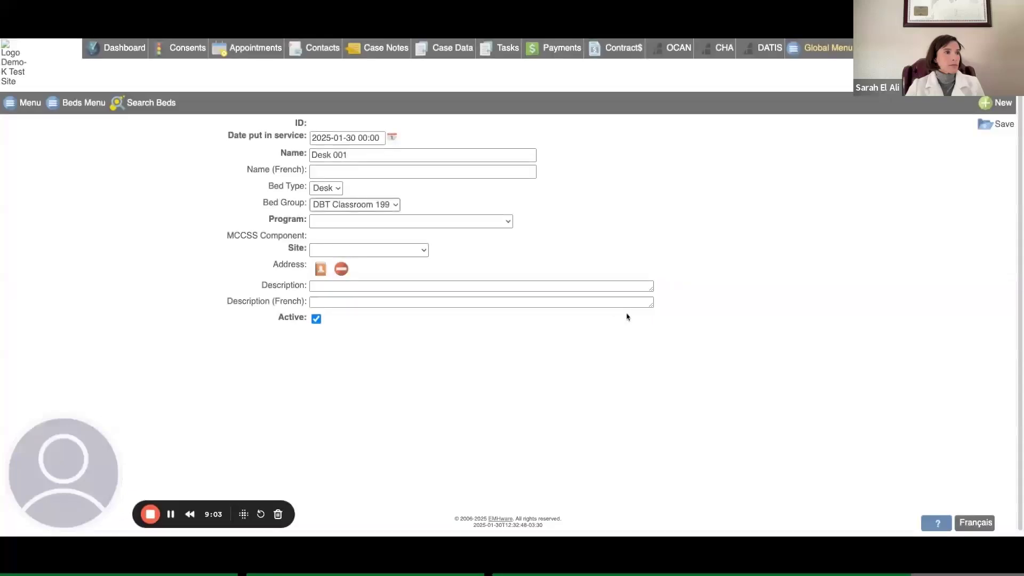
Set Desk 001's program to !Counselling and its site to London, and save the bed
{"action": "left_click", "coordinate": [495, 222]}
{"action": "left_click", "coordinate": [490, 233]}
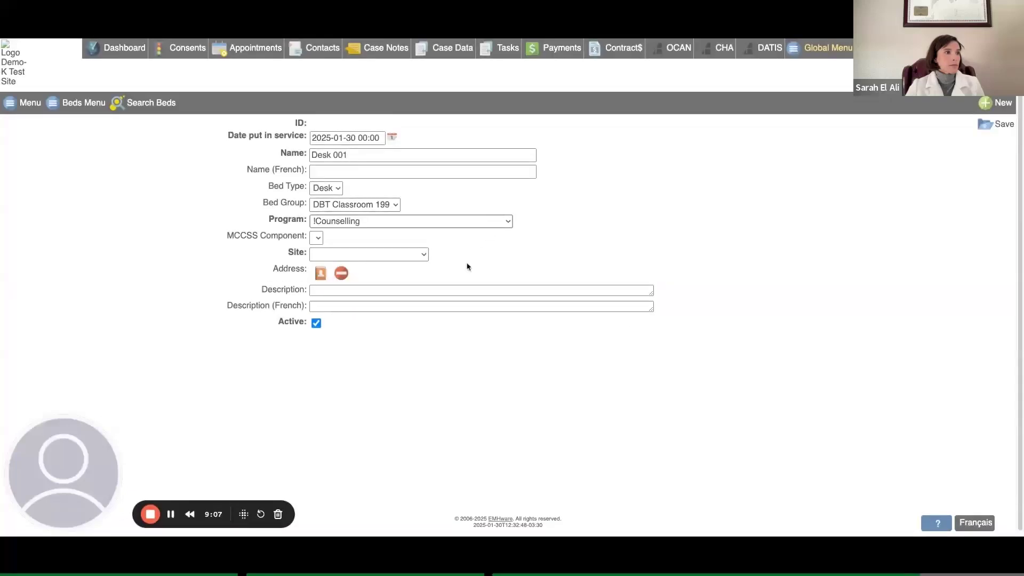
{"action": "left_click", "coordinate": [426, 258]}
{"action": "left_click", "coordinate": [421, 269]}
{"action": "left_click", "coordinate": [1003, 124]}
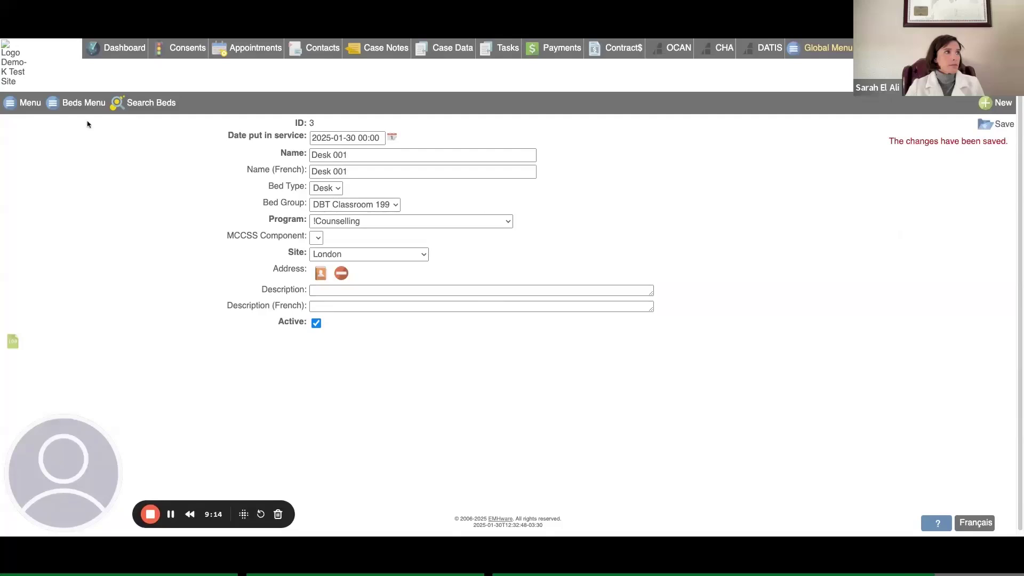
Review the updated beds list and open the bed records search page
{"action": "left_click", "coordinate": [84, 103]}
{"action": "left_click", "coordinate": [82, 153]}
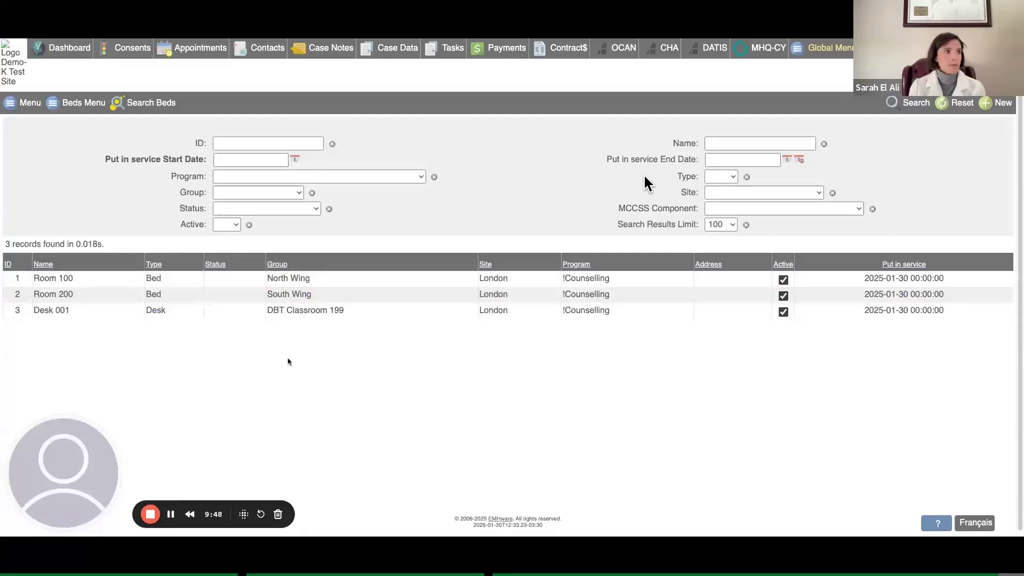
{"action": "left_click", "coordinate": [80, 102]}
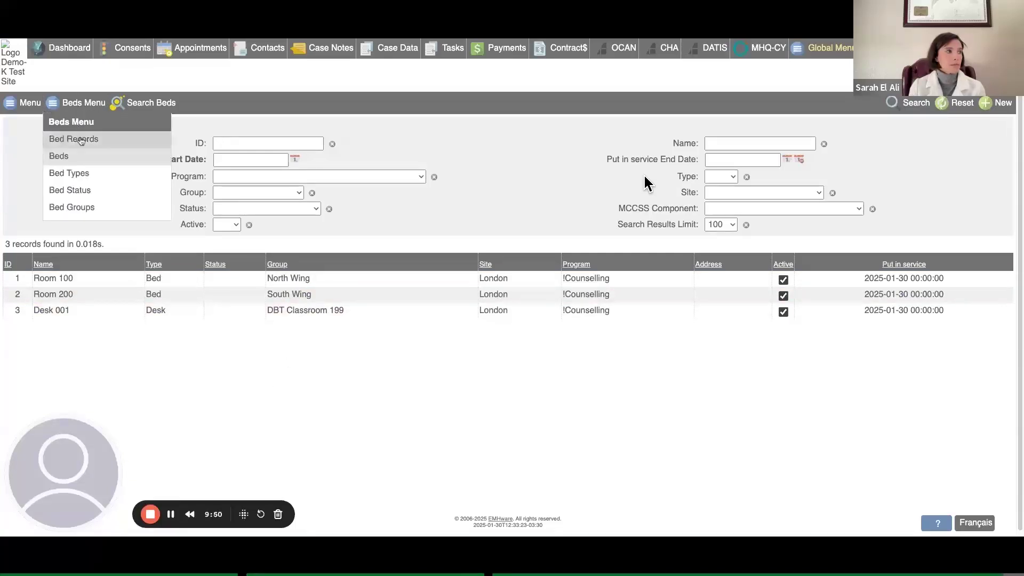
{"action": "left_click", "coordinate": [80, 140]}
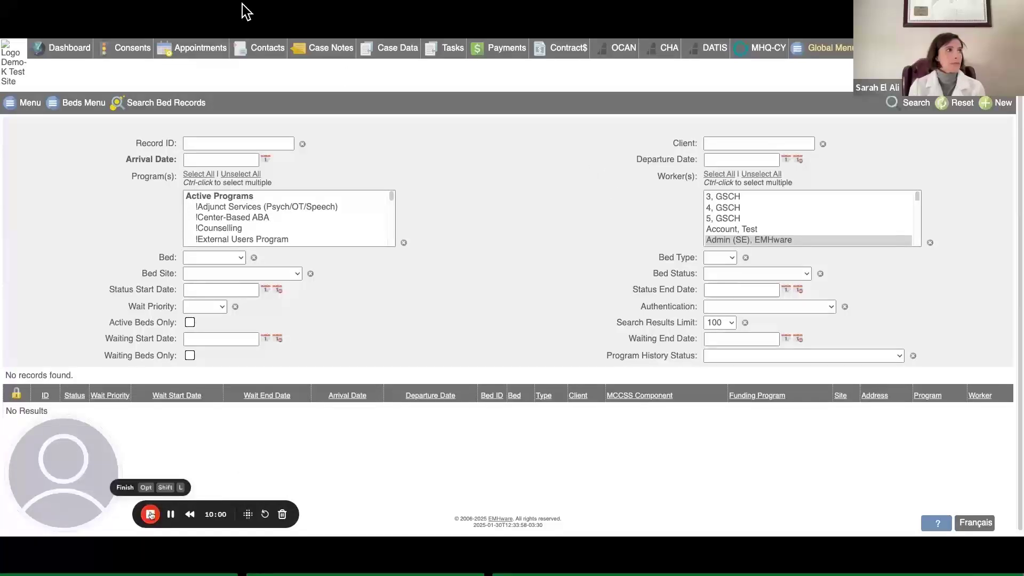
Advance the presentation to the Bed Management Use slide, switch to Loom and play the Admit and Discharge Processes video full screen
{"action": "key", "text": "Escape"}
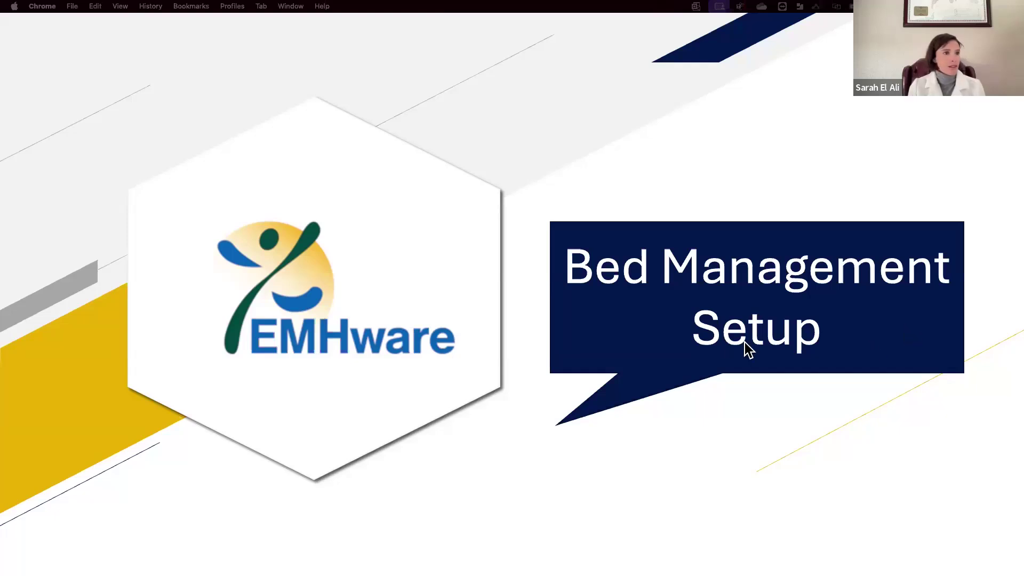
{"action": "left_click", "coordinate": [727, 349]}
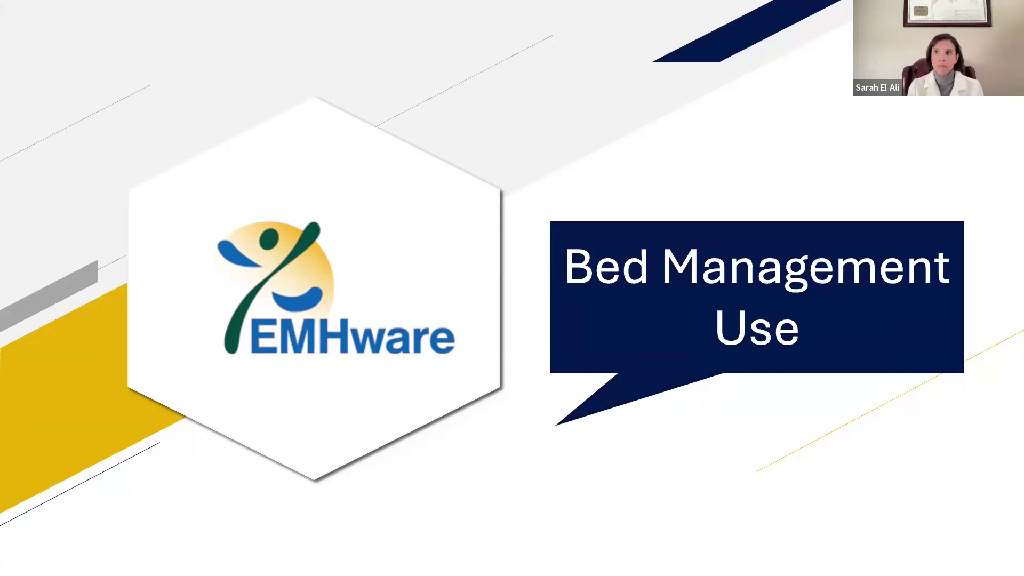
{"action": "key", "text": "super+Tab"}
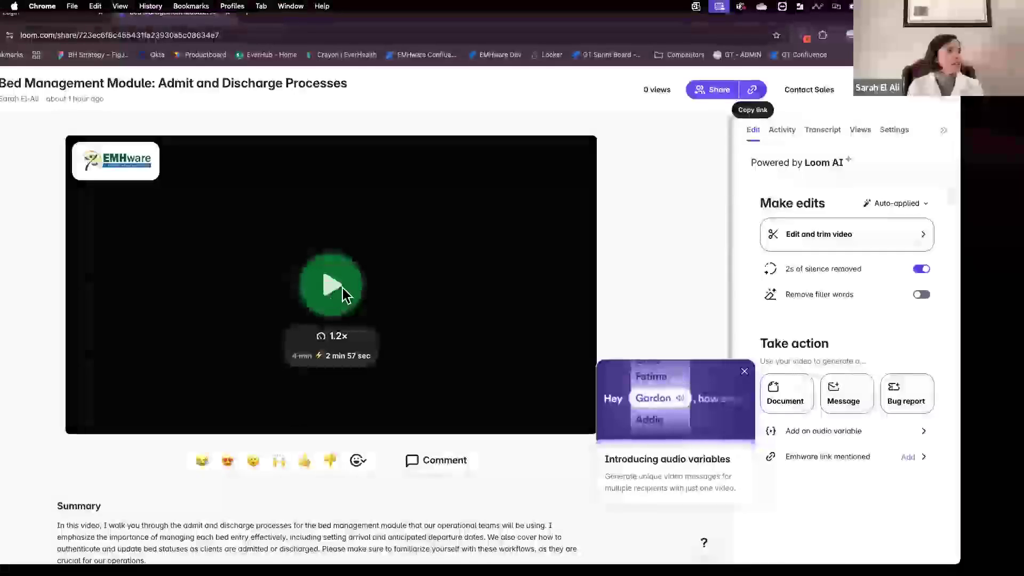
{"action": "left_click", "coordinate": [332, 285]}
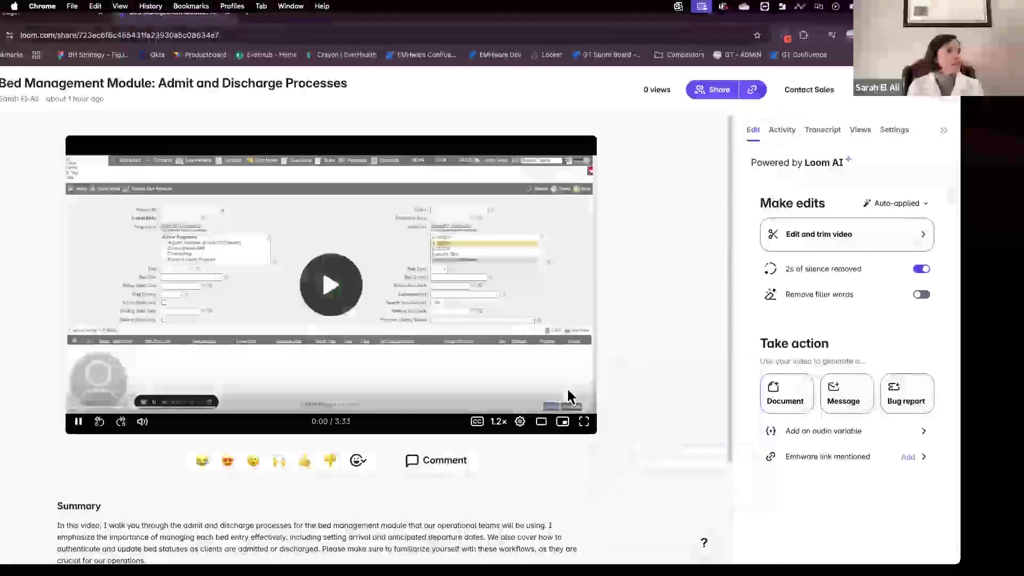
{"action": "left_click", "coordinate": [584, 423]}
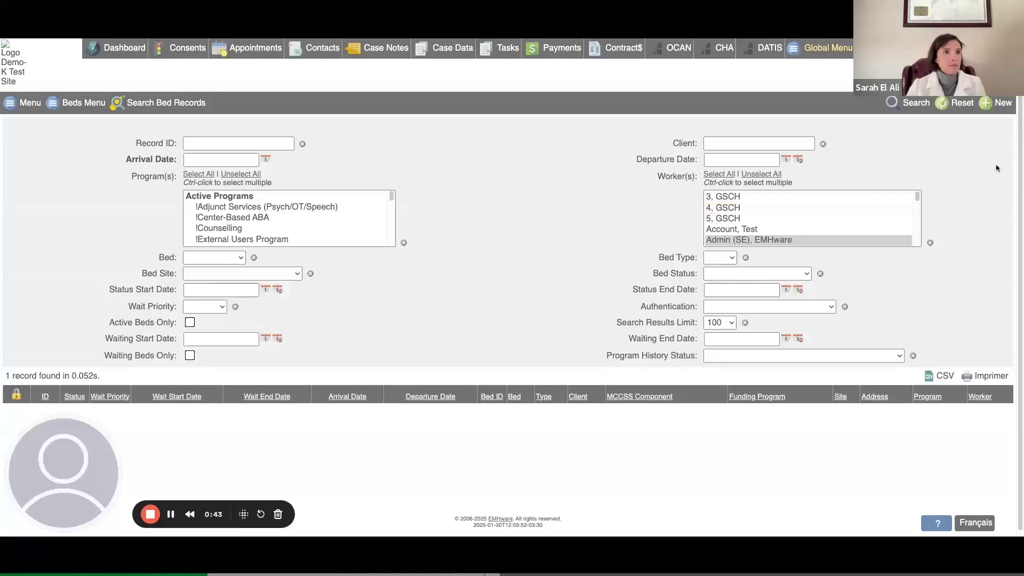
Start a new bed record with program !Counselling and bed Room 100
{"action": "left_click", "coordinate": [990, 106]}
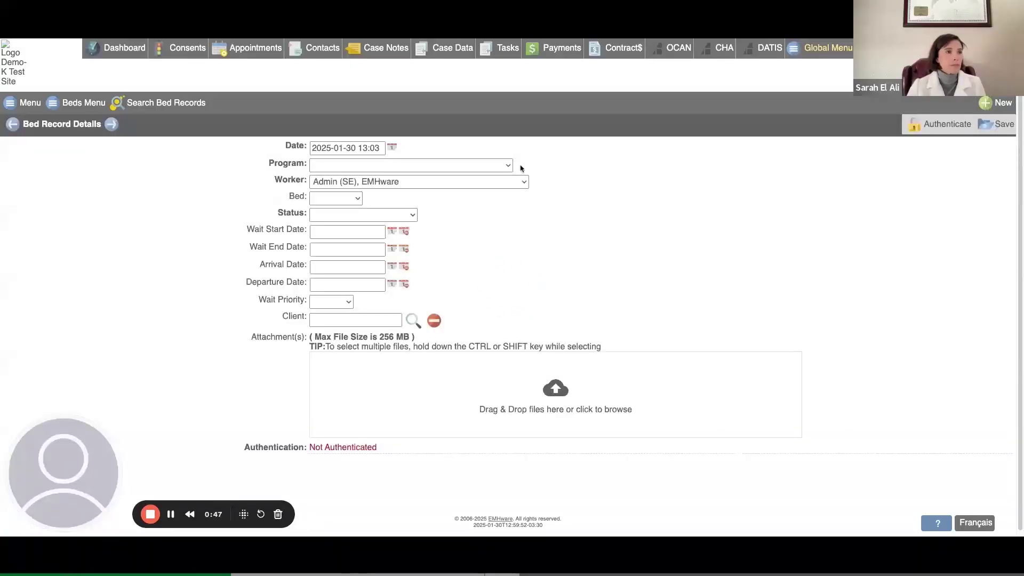
{"action": "left_click", "coordinate": [512, 167]}
{"action": "left_click", "coordinate": [496, 177]}
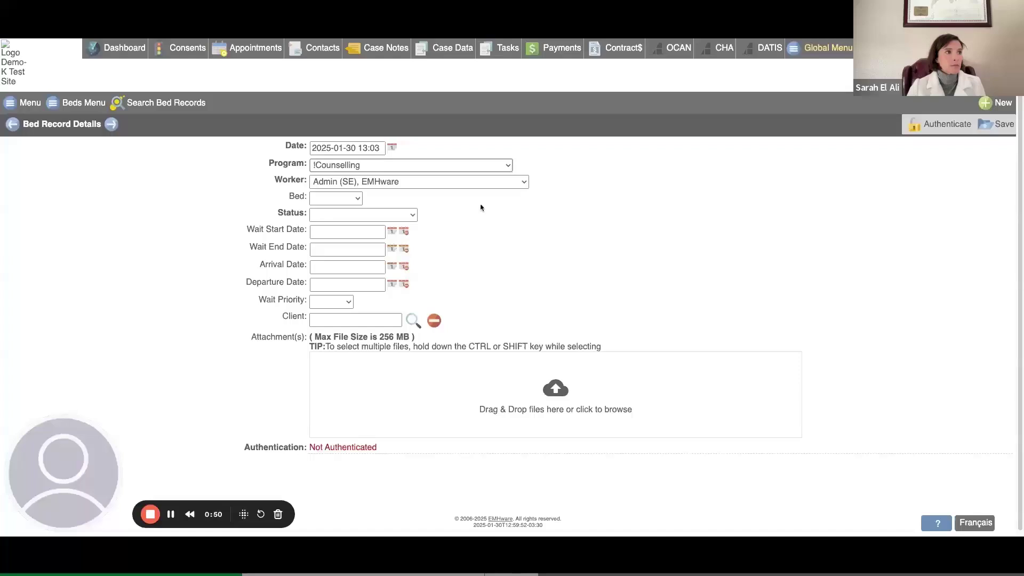
{"action": "left_click", "coordinate": [356, 200]}
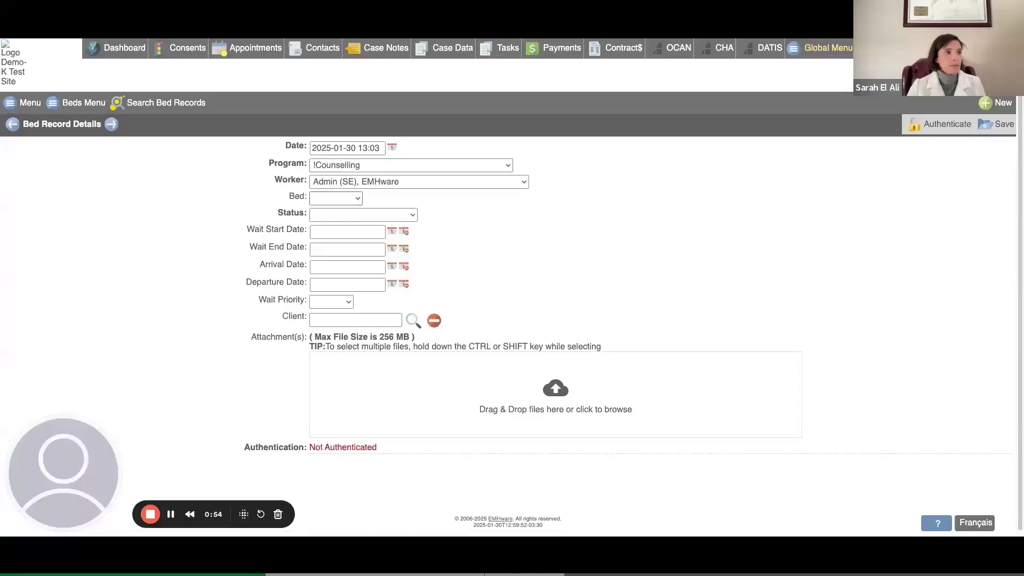
{"action": "left_click", "coordinate": [355, 227]}
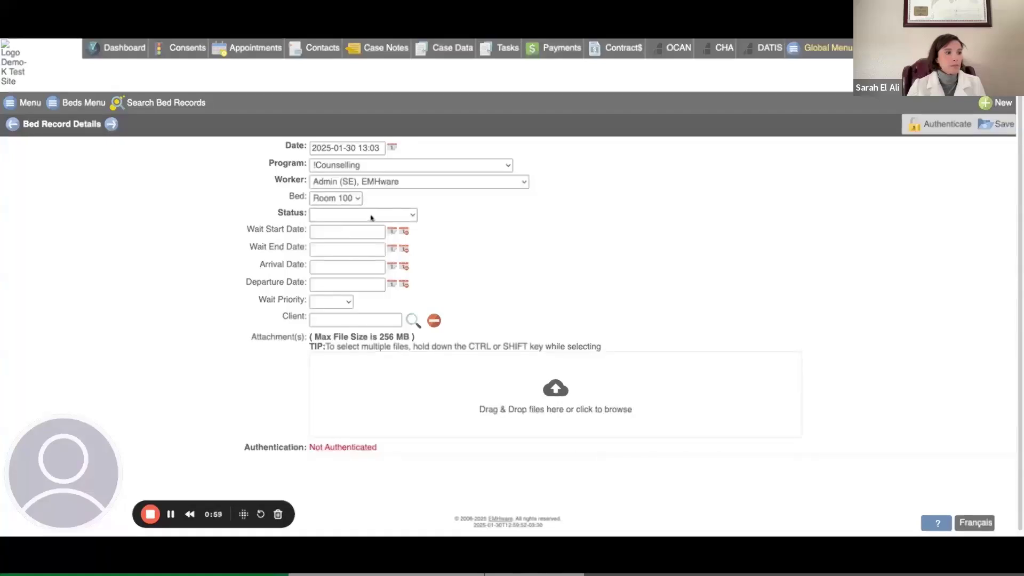
{"action": "left_click", "coordinate": [371, 218]}
{"action": "left_click", "coordinate": [391, 266]}
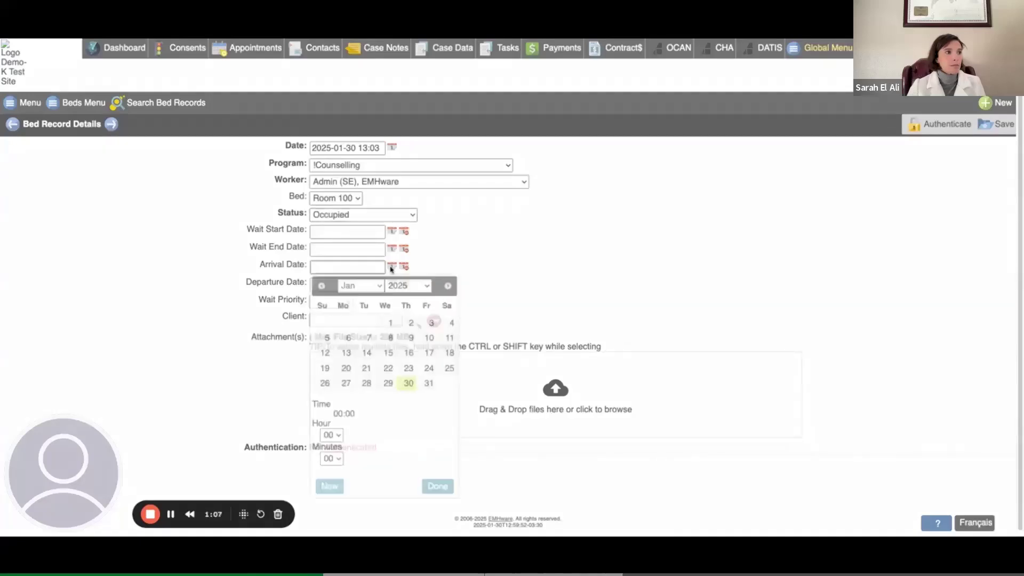
{"action": "left_click", "coordinate": [629, 263]}
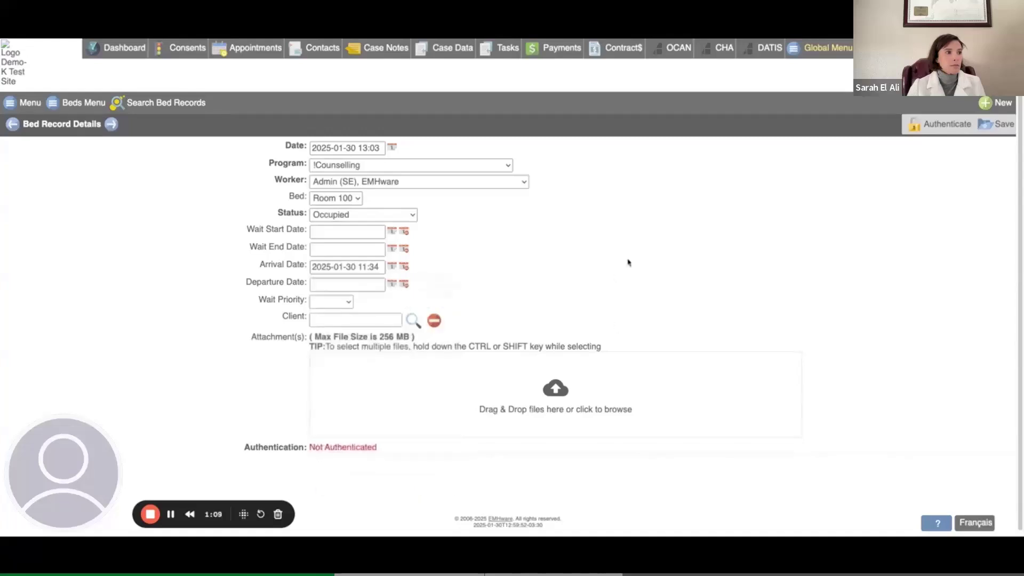
{"action": "left_click", "coordinate": [391, 285]}
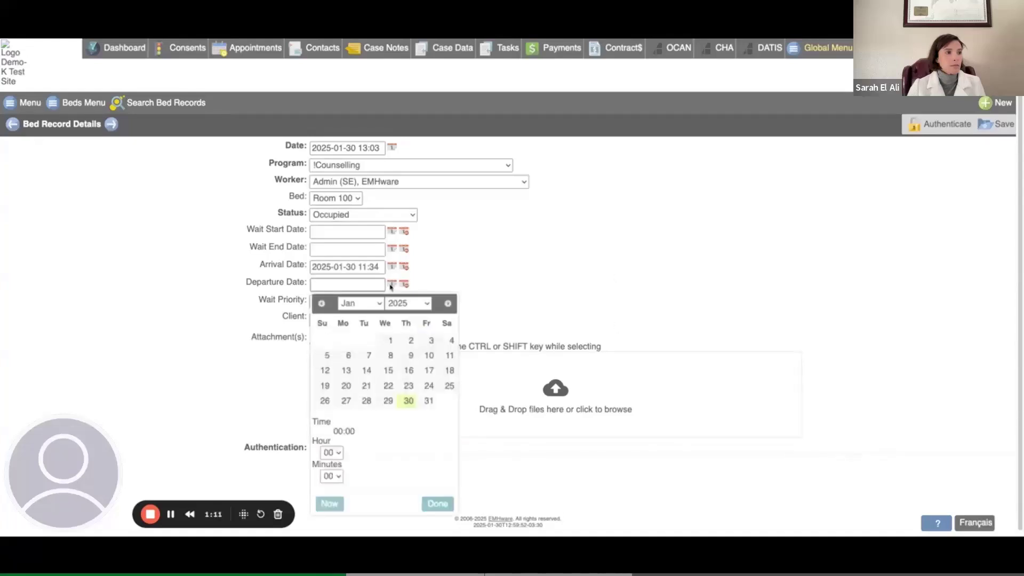
{"action": "left_click", "coordinate": [447, 304]}
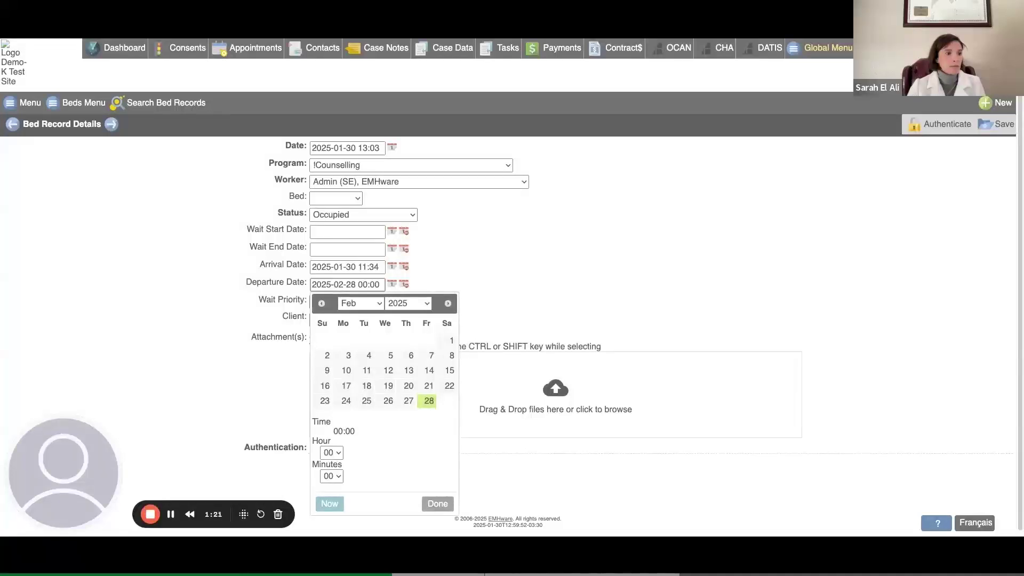
{"action": "left_click", "coordinate": [514, 263]}
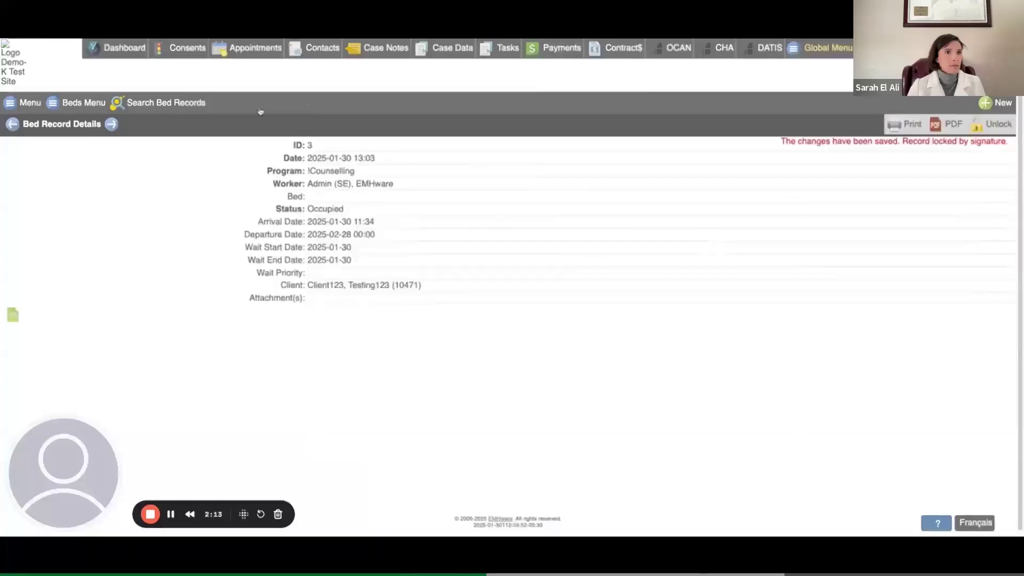
Go to the bed records search, open the Occupied bed record and unlock it for editing
{"action": "left_click", "coordinate": [173, 104]}
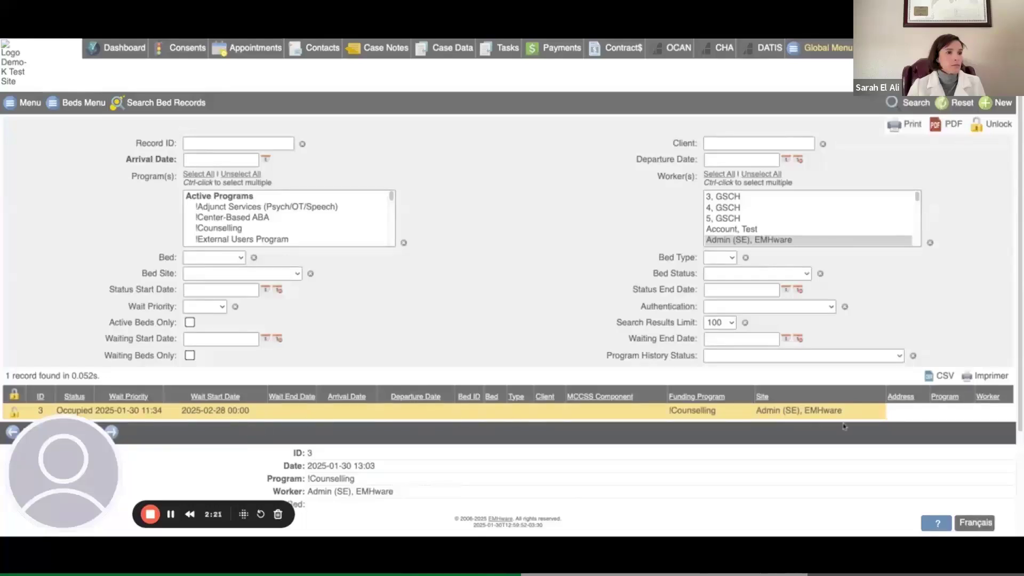
{"action": "scroll", "coordinate": [772, 457], "scroll_direction": "down", "scroll_amount": 3}
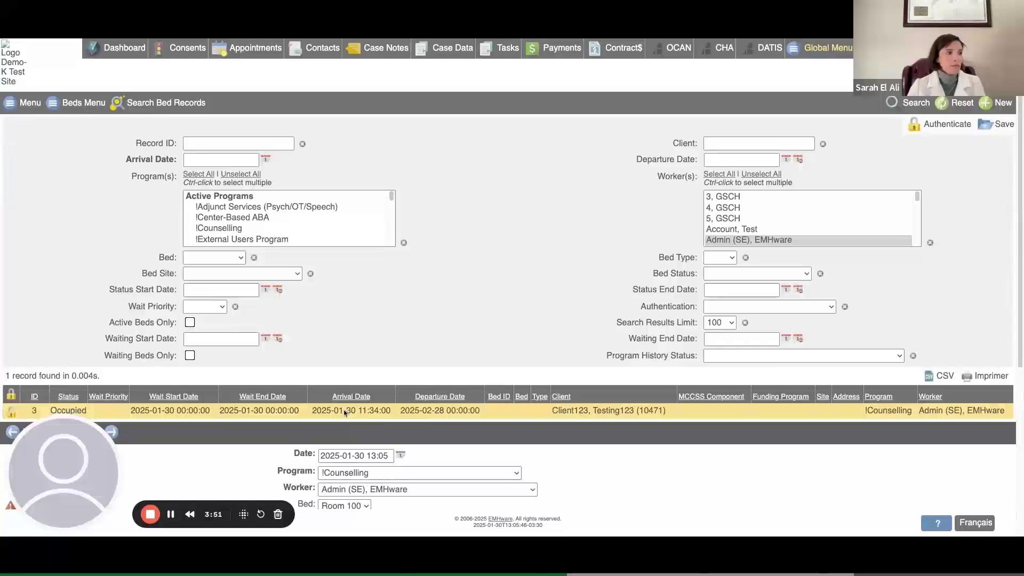
{"action": "left_click", "coordinate": [345, 412]}
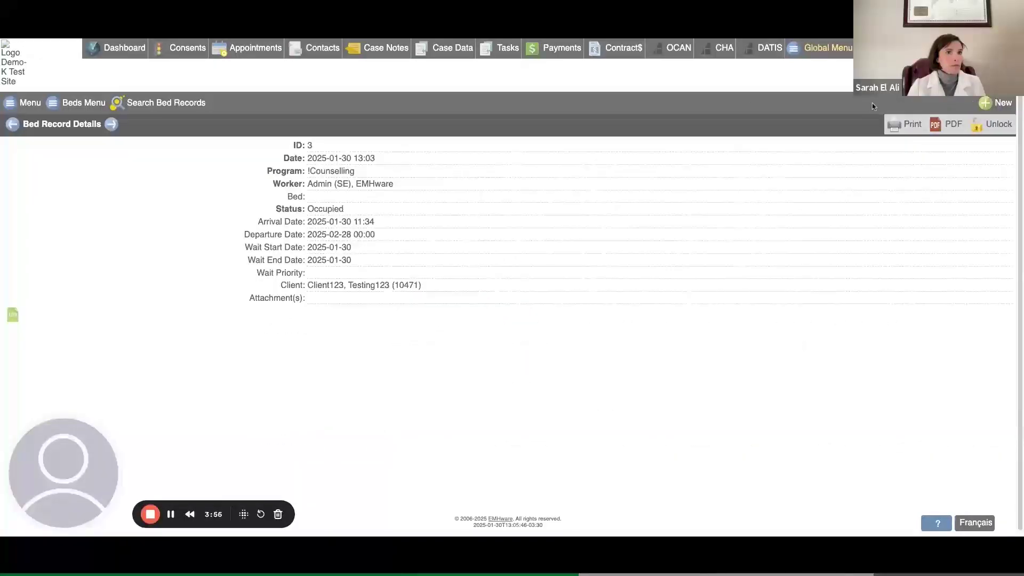
{"action": "left_click", "coordinate": [1005, 127]}
{"action": "left_click", "coordinate": [429, 157]}
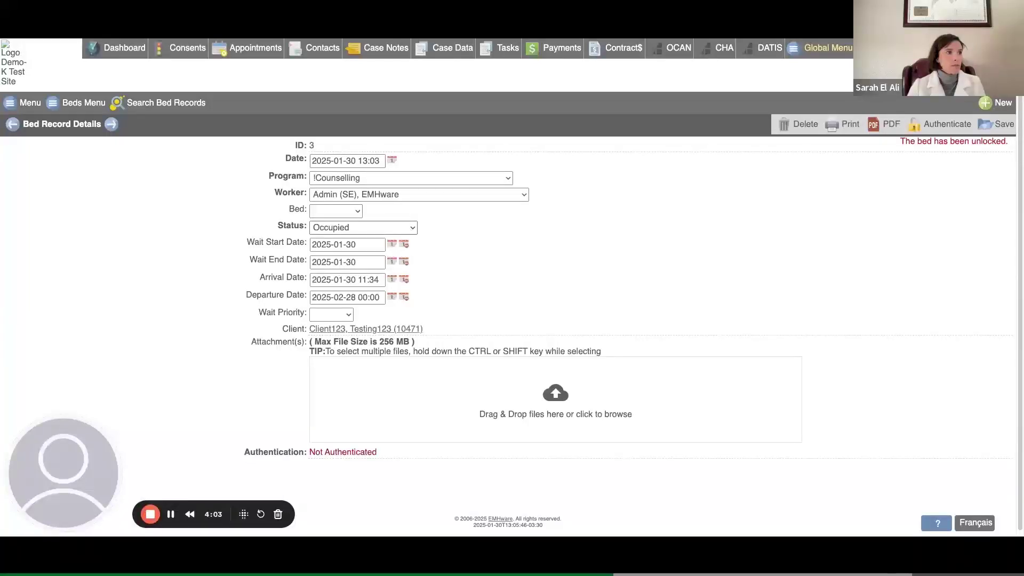
{"action": "left_click", "coordinate": [341, 218]}
{"action": "left_click", "coordinate": [392, 296]}
{"action": "left_click", "coordinate": [392, 296]}
{"action": "left_click", "coordinate": [327, 516]}
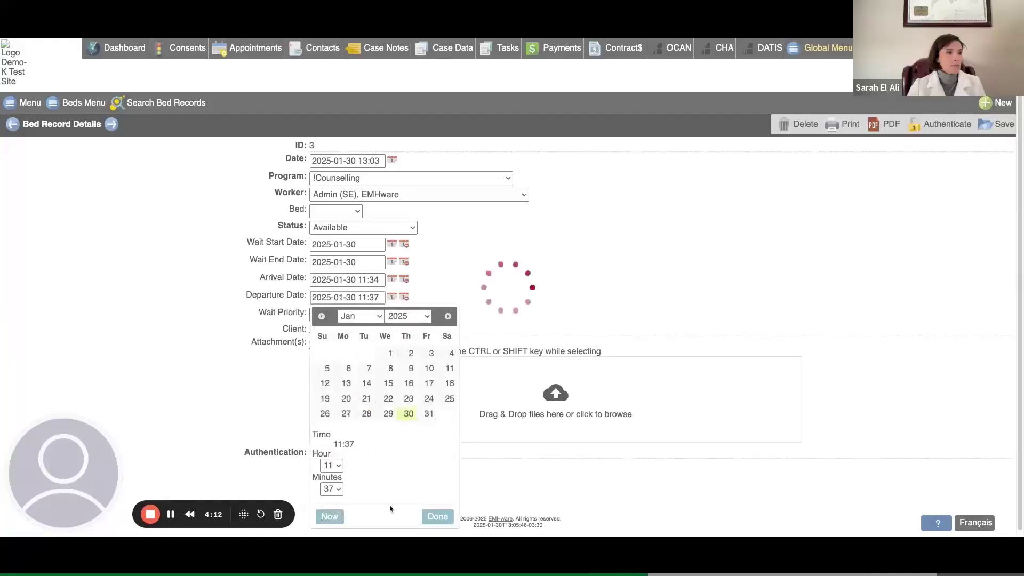
{"action": "left_click", "coordinate": [434, 516]}
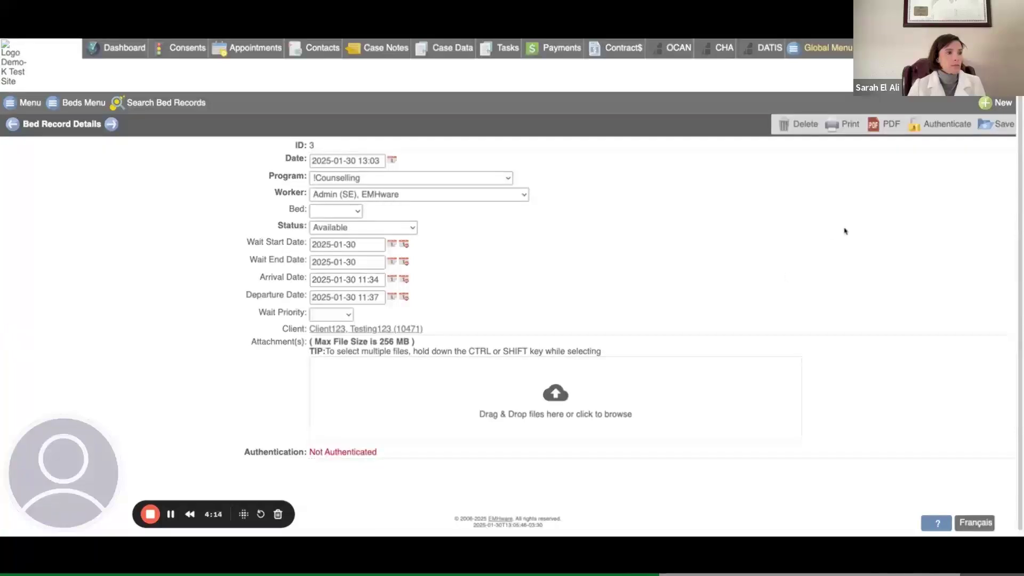
Authenticate the discharged client's bed record with the account password
{"action": "left_click", "coordinate": [938, 125]}
{"action": "type", "text": "*******"}
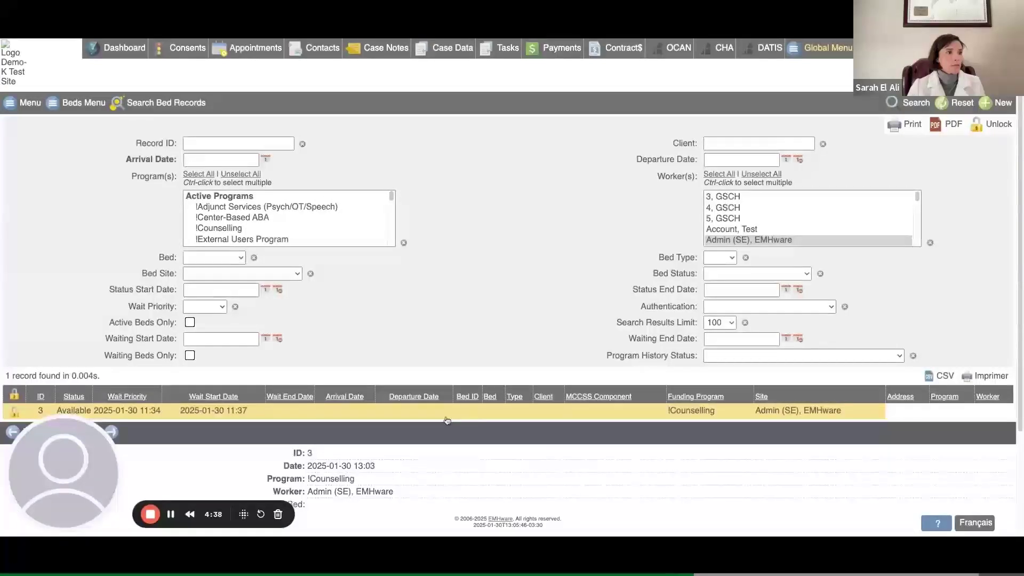
Start a new bed record with program !Counselling, bed Room 100 and status Occupied
{"action": "left_click", "coordinate": [990, 105]}
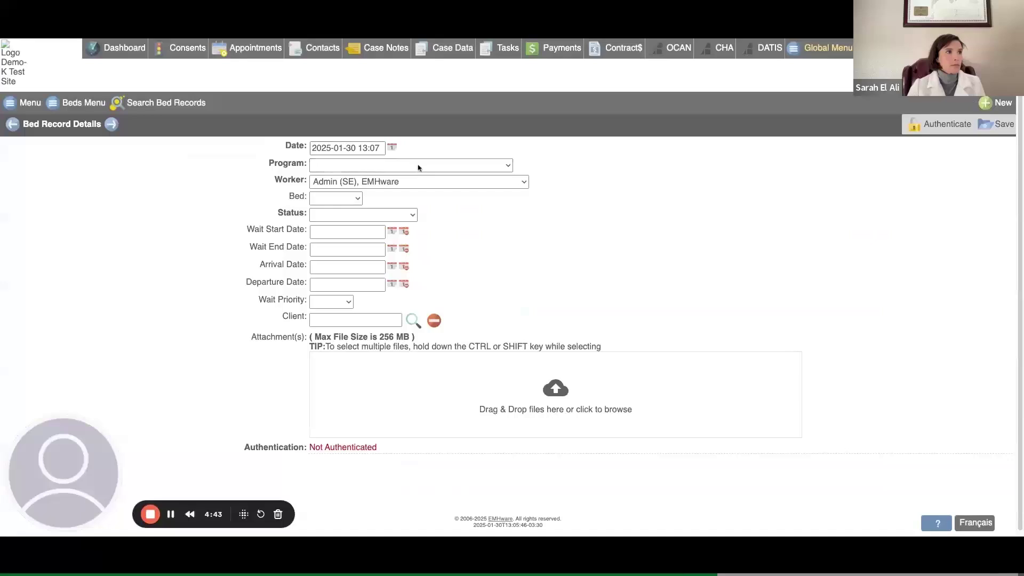
{"action": "left_click", "coordinate": [418, 168]}
{"action": "left_click", "coordinate": [358, 200]}
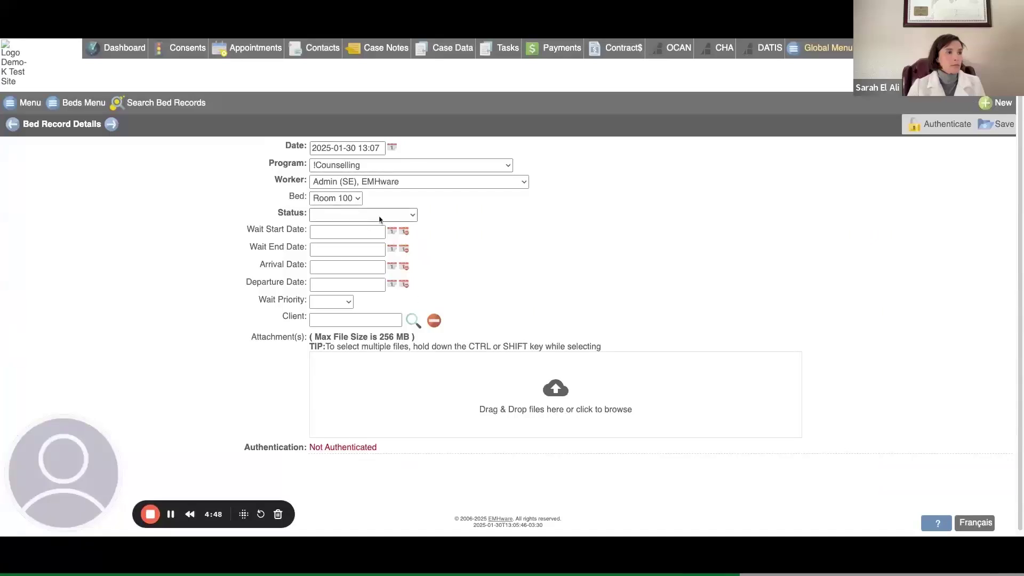
{"action": "left_click", "coordinate": [380, 216]}
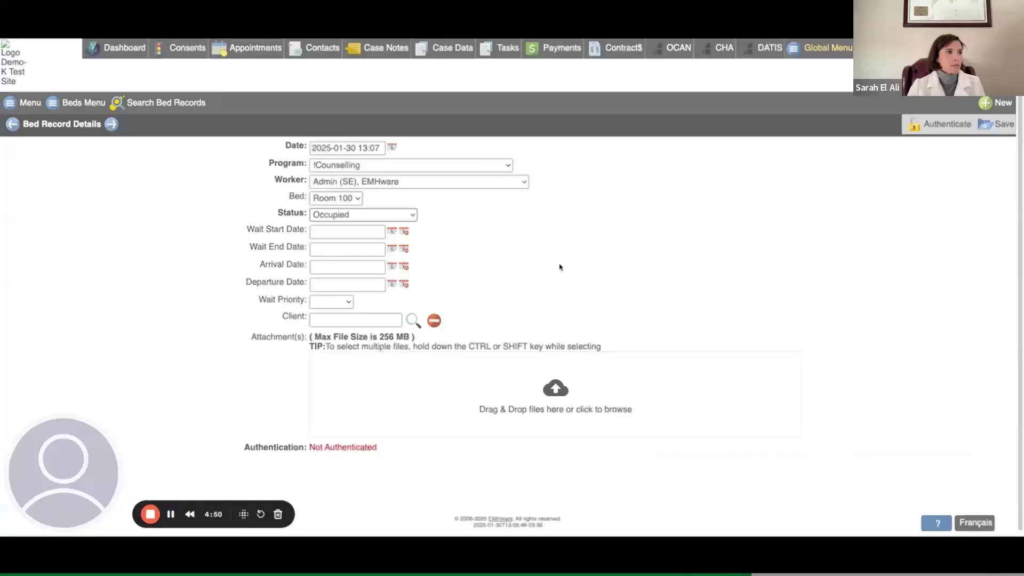
{"action": "left_click", "coordinate": [392, 283]}
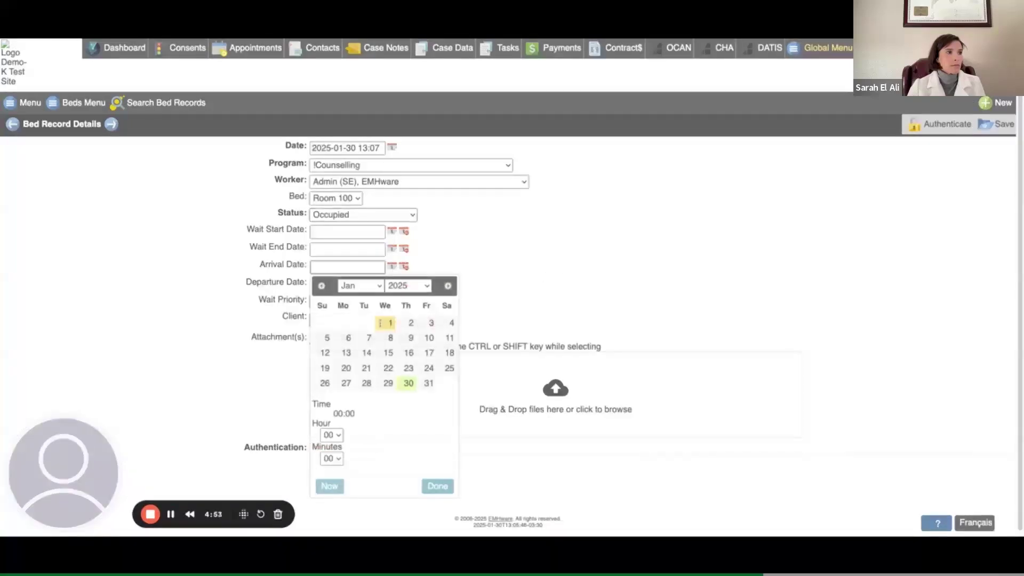
{"action": "left_click", "coordinate": [330, 486]}
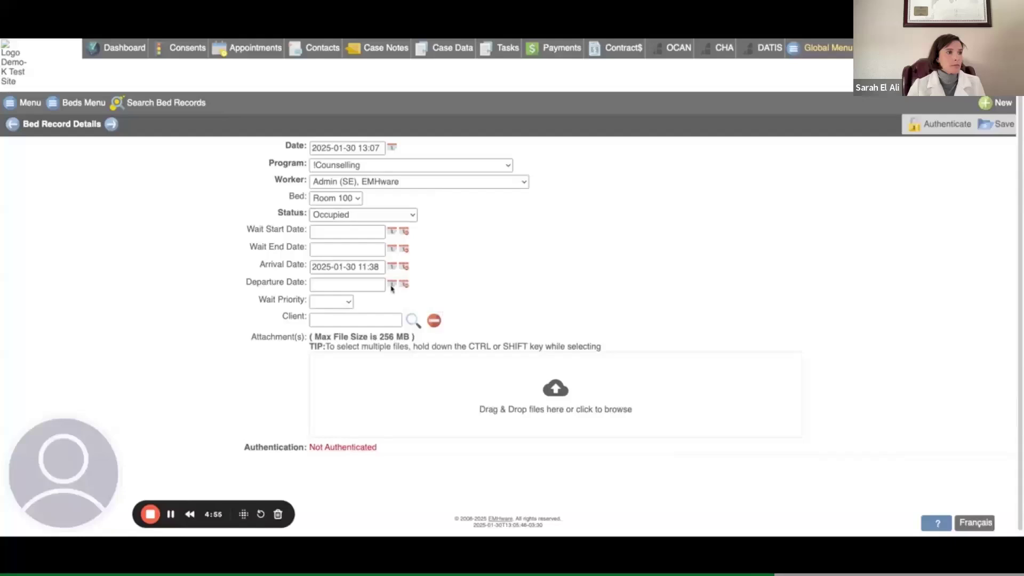
{"action": "left_click", "coordinate": [391, 284]}
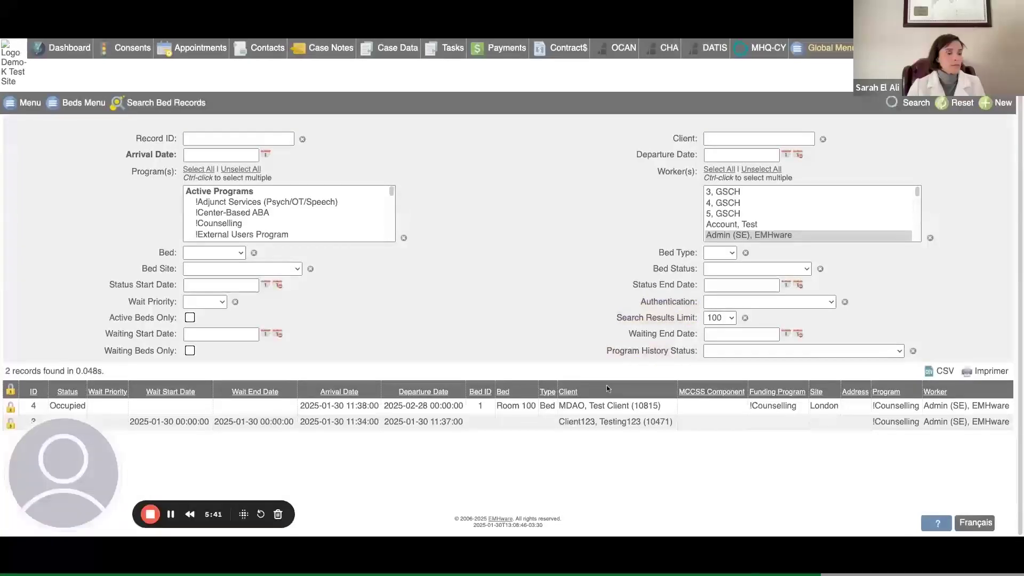
View the discharged client's bed record, and create a new !Counselling record for bed Desk 001 with status On - Hold
{"action": "left_click", "coordinate": [404, 425]}
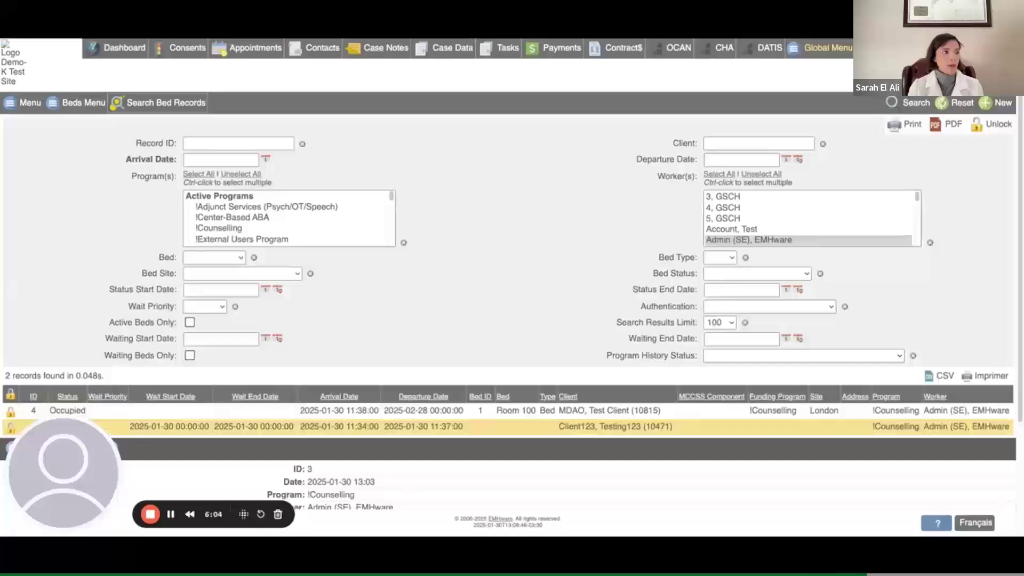
{"action": "left_click", "coordinate": [997, 103]}
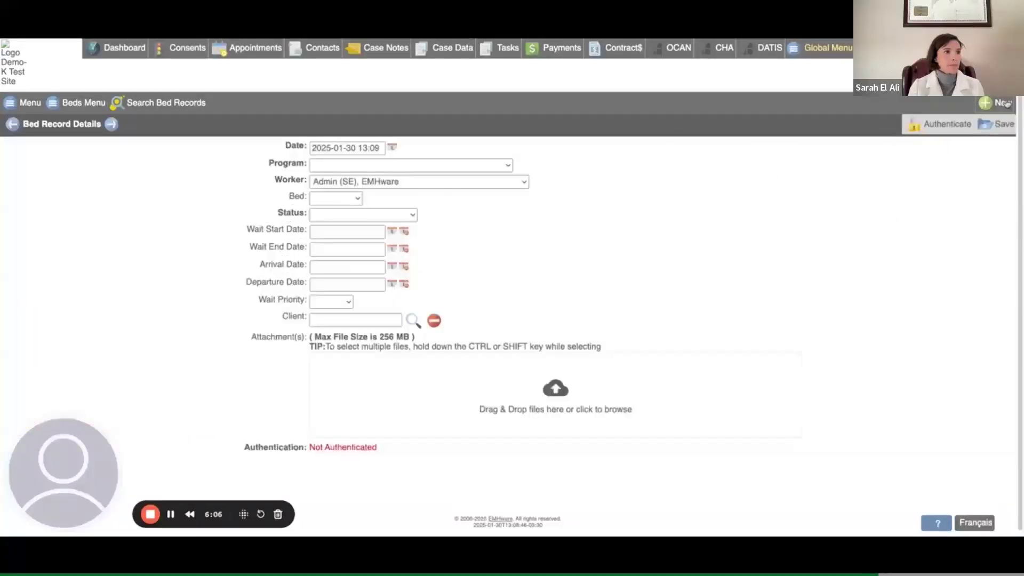
{"action": "left_click", "coordinate": [432, 167]}
{"action": "left_click", "coordinate": [358, 199]}
{"action": "left_click", "coordinate": [359, 205]}
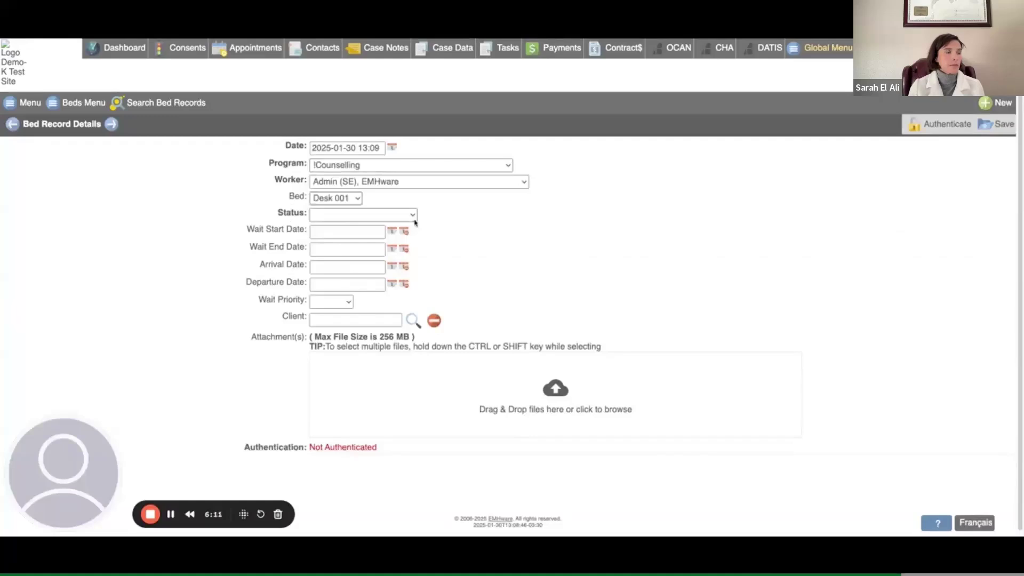
{"action": "left_click", "coordinate": [414, 215]}
{"action": "left_click", "coordinate": [362, 238]}
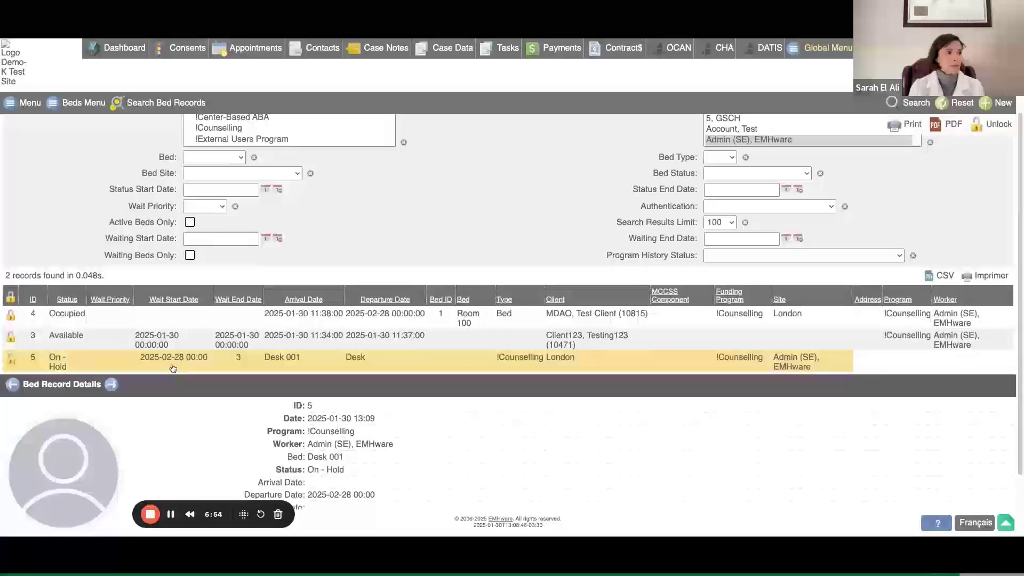
{"action": "scroll", "coordinate": [506, 480], "scroll_direction": "up", "scroll_amount": 3}
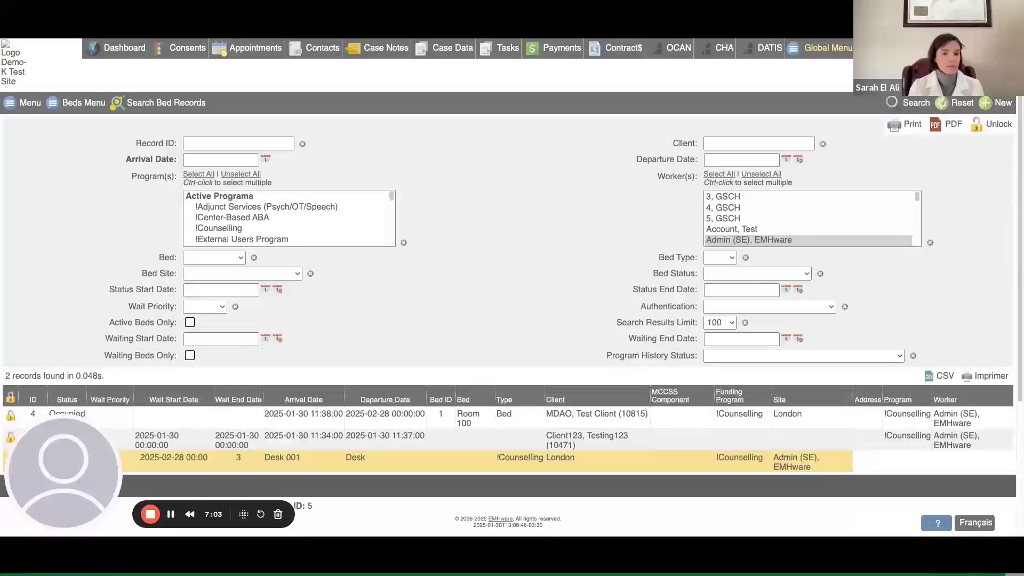
Stop the screen recording and leave the full-screen video
{"action": "left_click", "coordinate": [151, 513]}
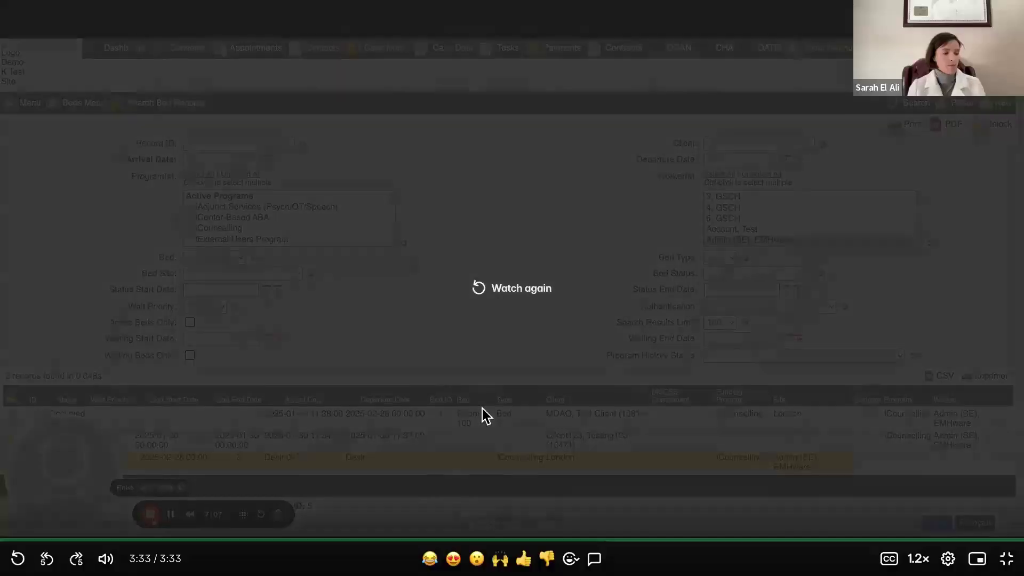
{"action": "key", "text": "Escape"}
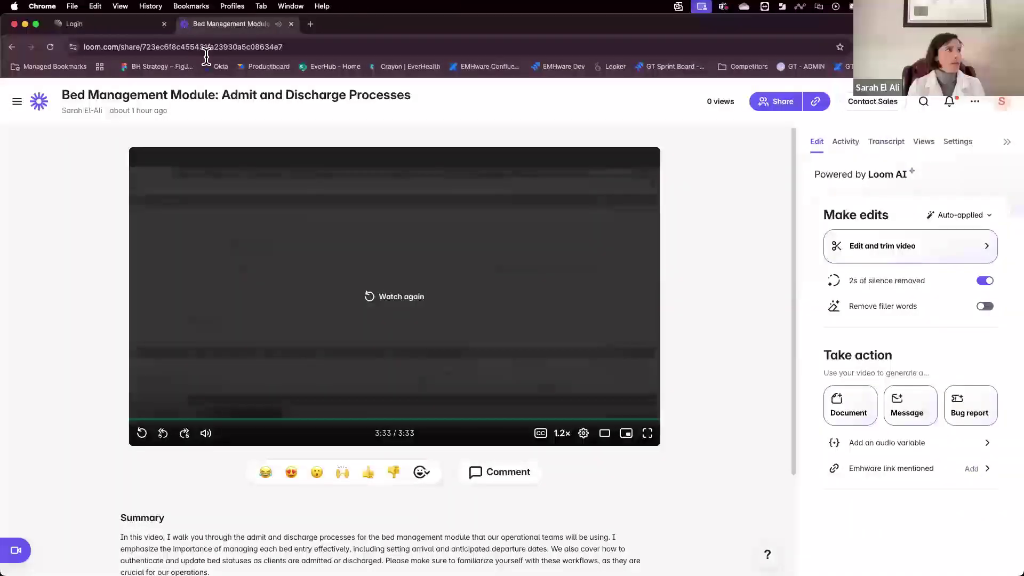
Move the browser window aside, switch to the presentation and advance to the Benefits & Limitations of EMHware Bed Management slide
{"action": "left_click_drag", "start_coordinate": [849, 27], "coordinate": [1023, 71]}
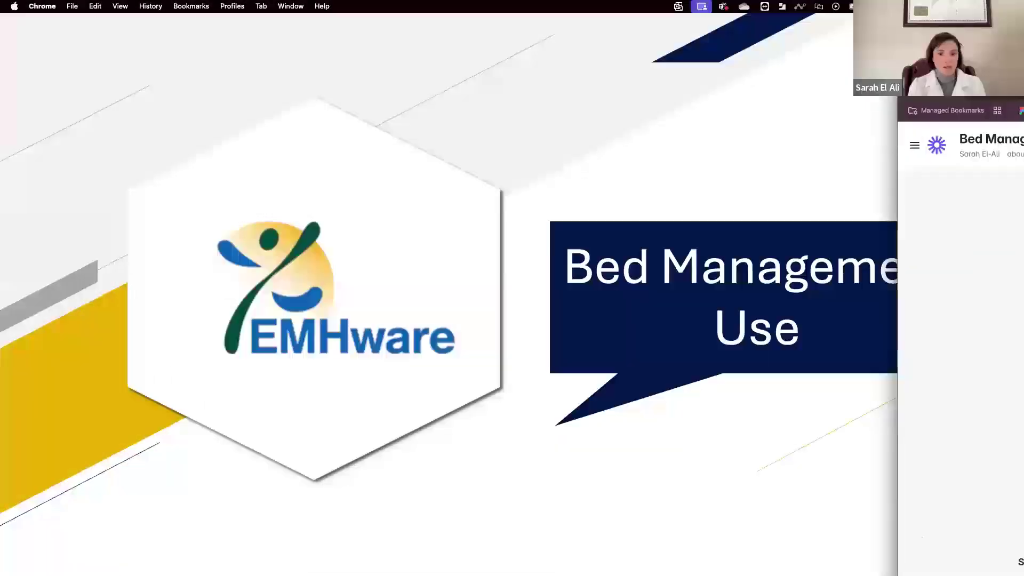
{"action": "left_click", "coordinate": [393, 245]}
{"action": "left_click", "coordinate": [709, 296]}
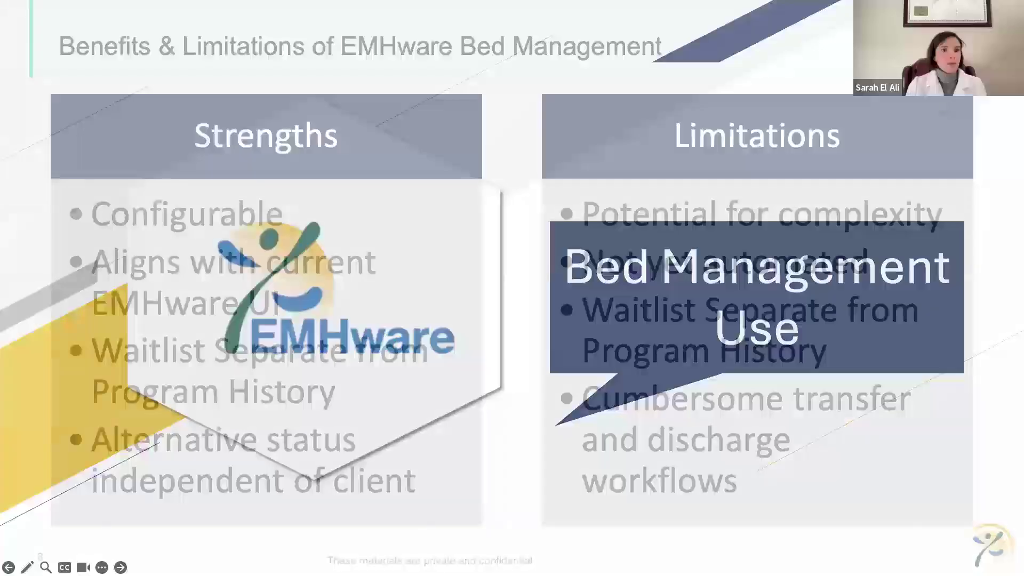